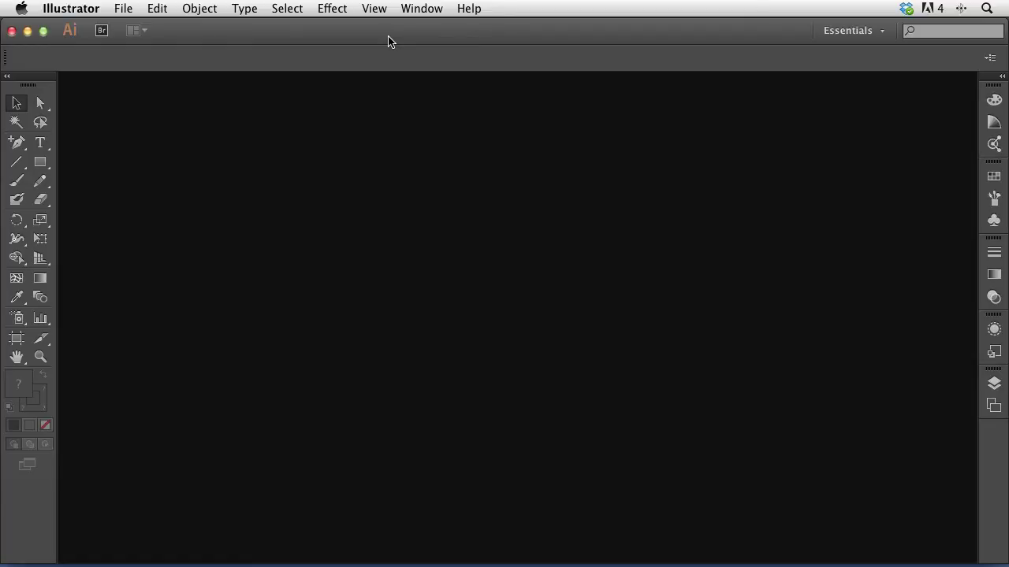
# - Create a new document and place the text "Hello there" at 28 pt in the upper part of the artboard
pyautogui.press('super+n')
pyautogui.click(691, 438)
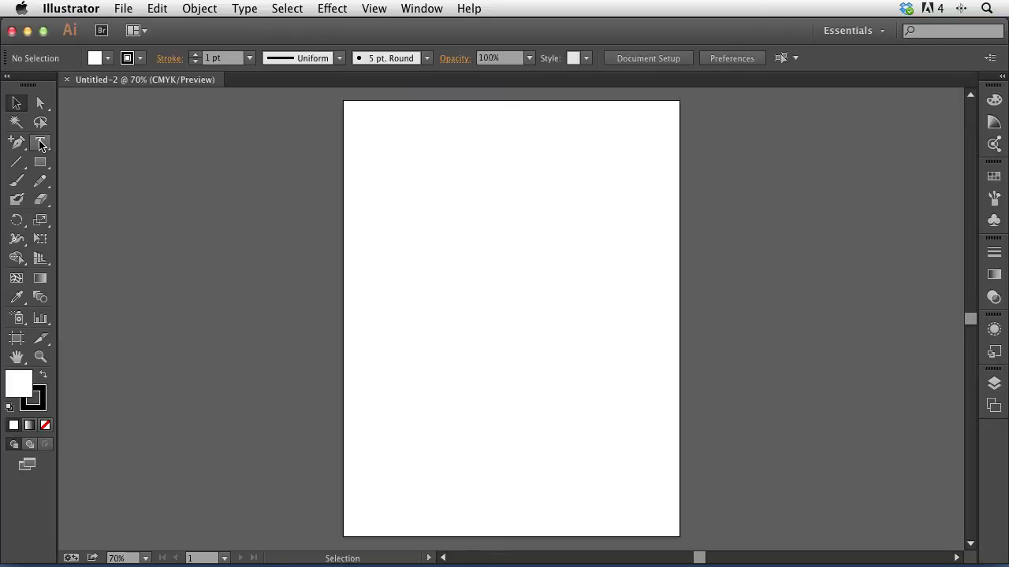
pyautogui.click(41, 142)
pyautogui.click(430, 194)
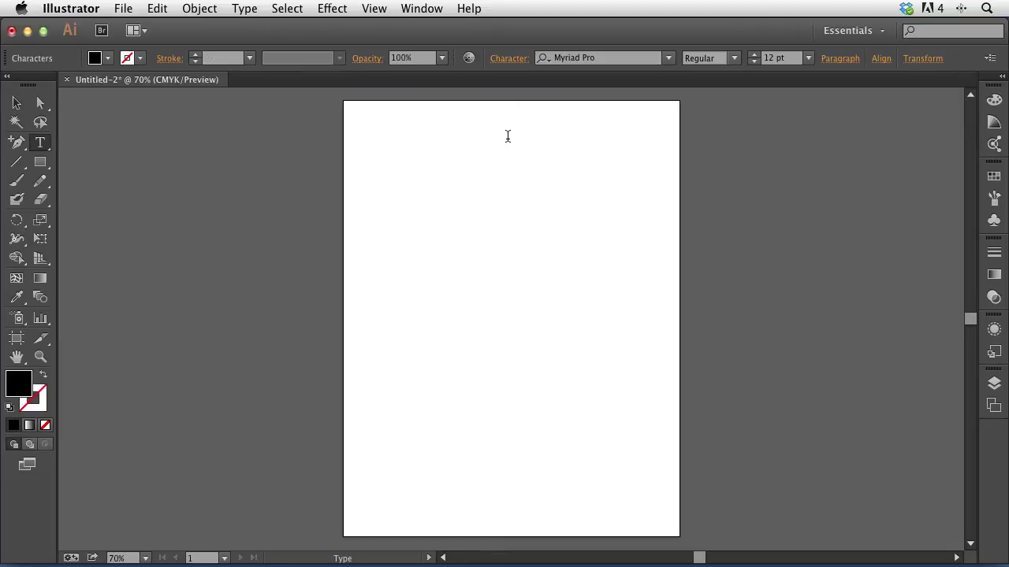
pyautogui.write('Hello there')
pyautogui.click(17, 103)
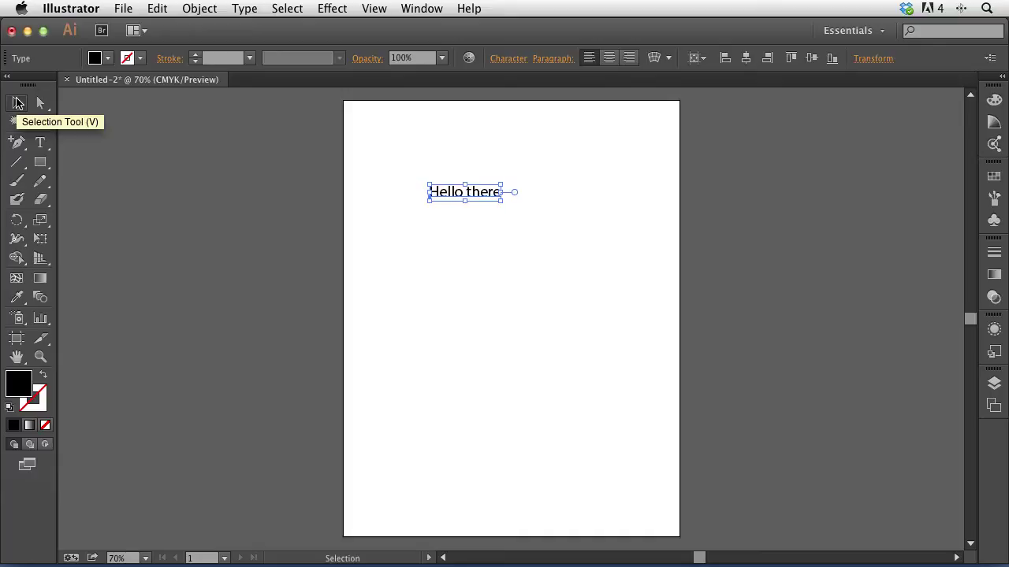
pyautogui.click(482, 219)
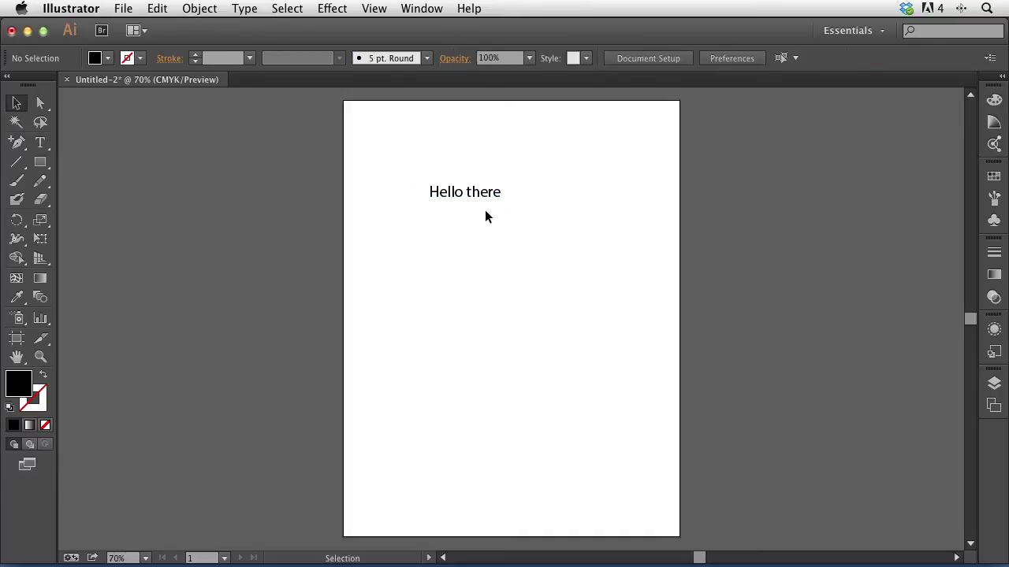
# - Set the font of the "Hello there" text to Helvetica Light
pyautogui.click(490, 197)
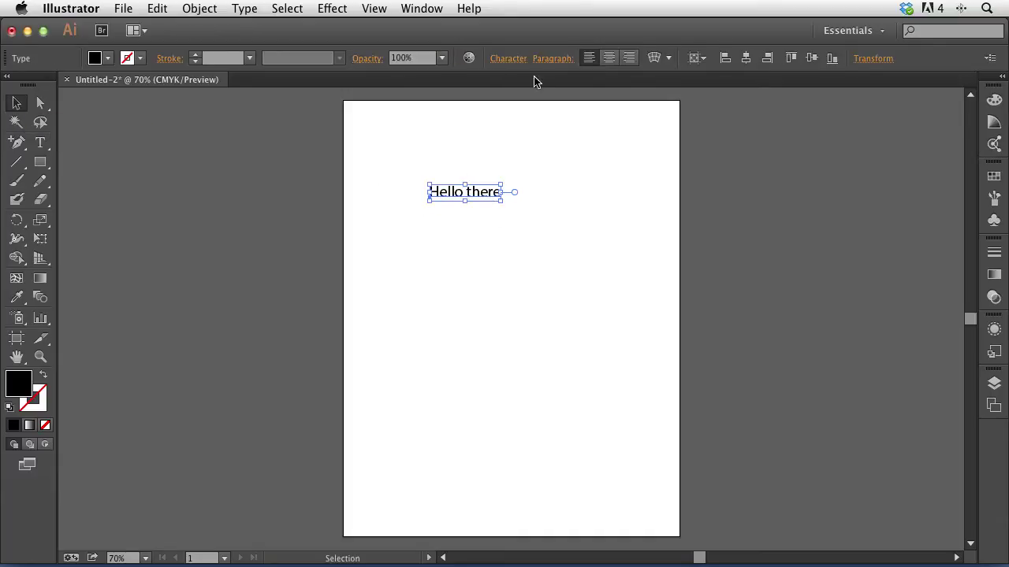
pyautogui.click(508, 58)
pyautogui.write('helv')
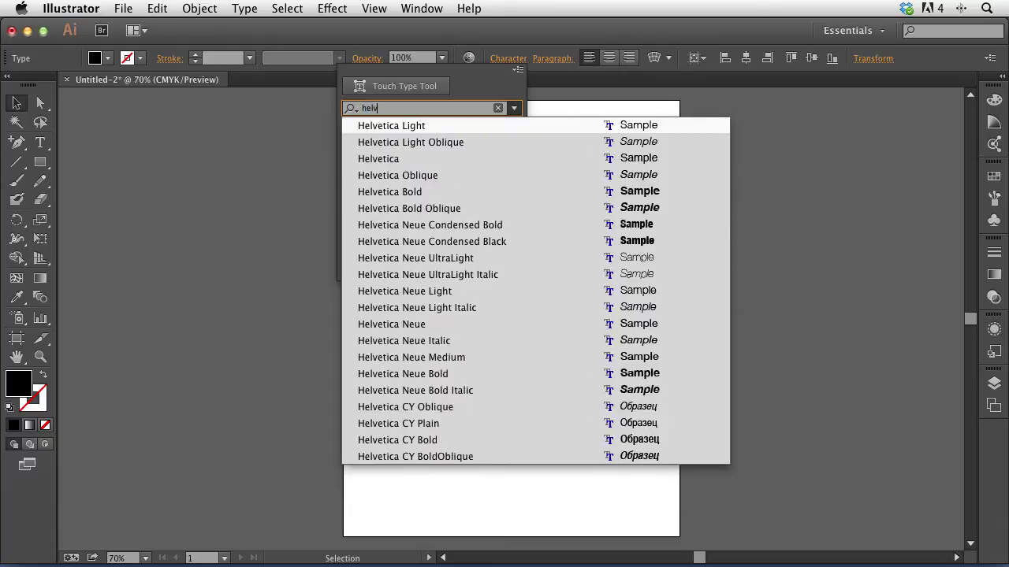
pyautogui.press('Return')
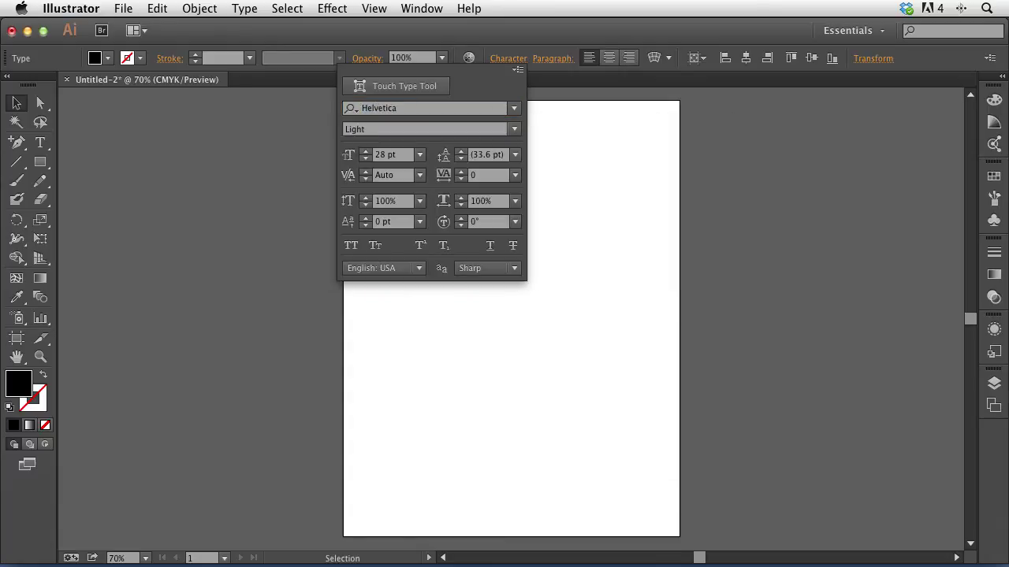
pyautogui.click(599, 208)
pyautogui.click(551, 213)
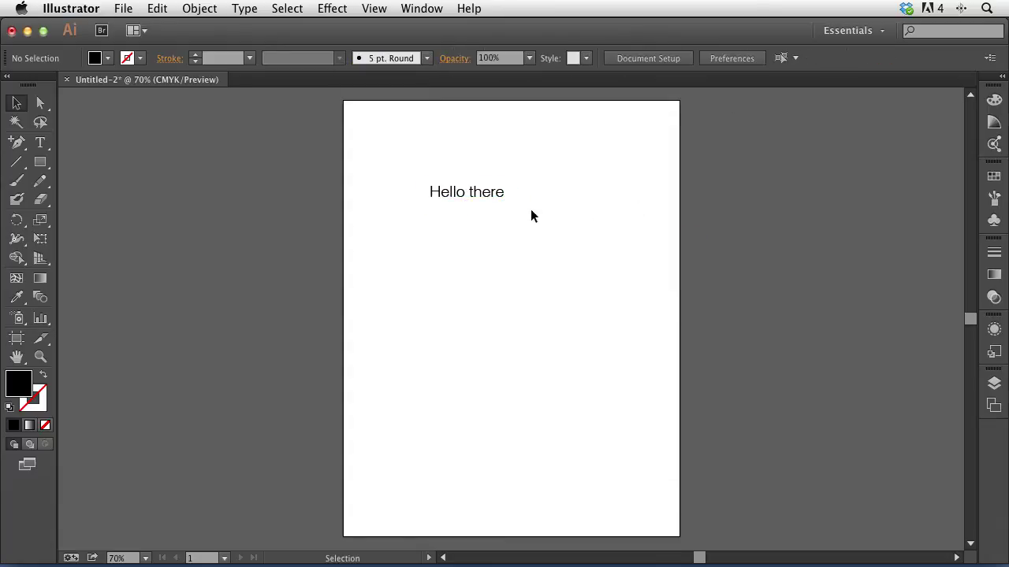
# - Duplicate the "Hello there" text directly below the original and convert the copy to outlines
pyautogui.click(480, 196)
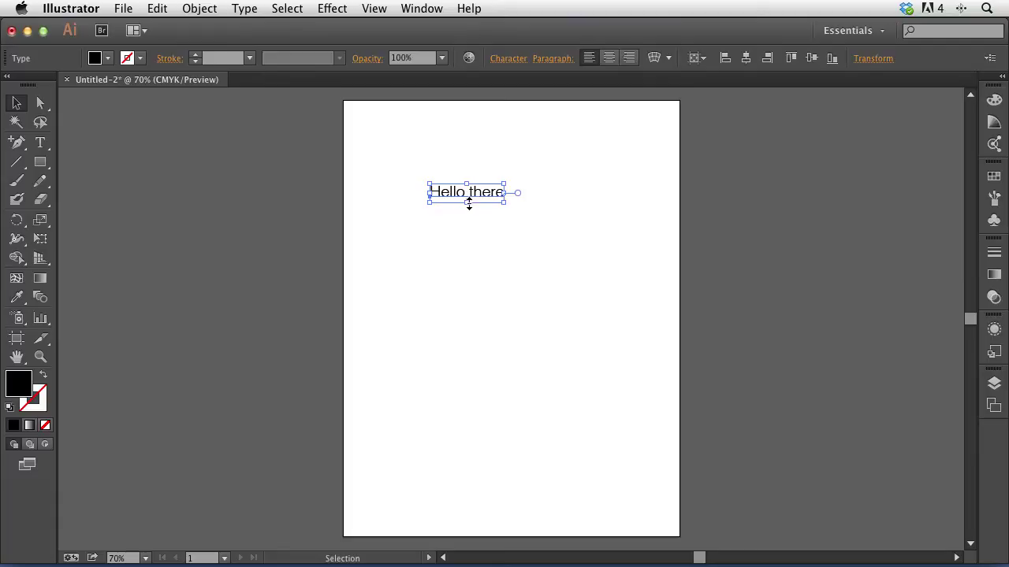
pyautogui.moveTo(484, 194); pyautogui.dragTo(484, 225)
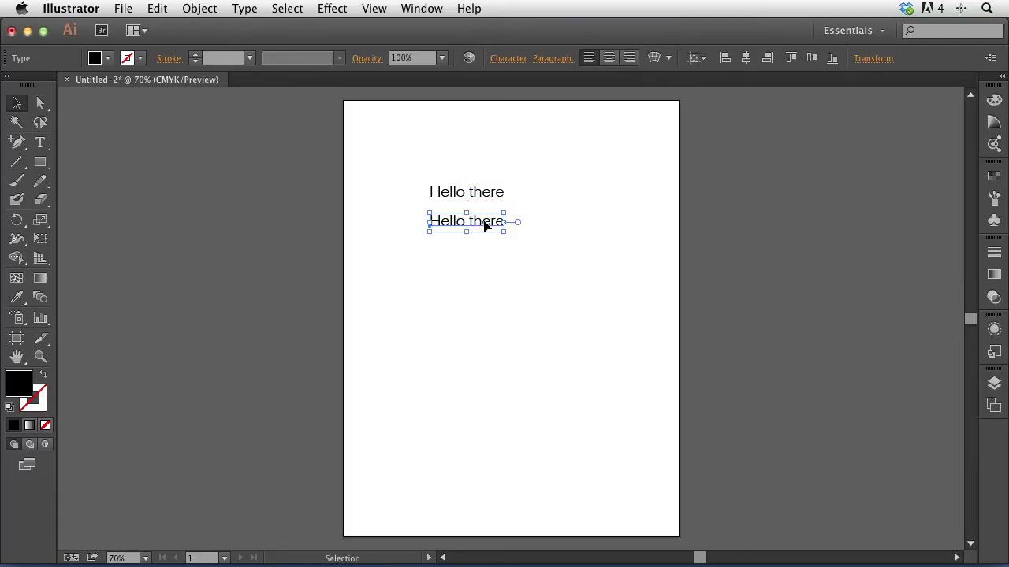
pyautogui.press('super+shift+o')
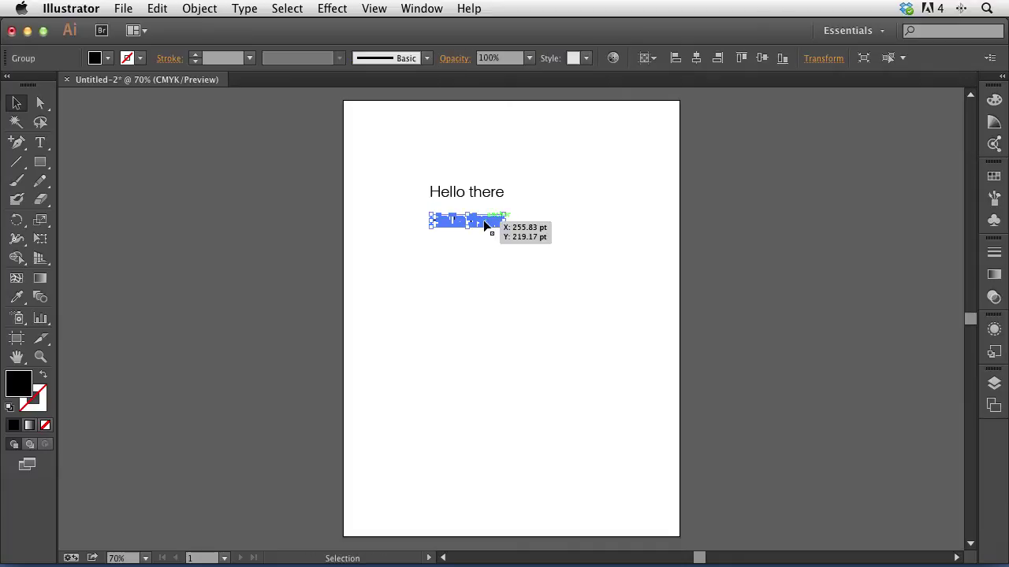
pyautogui.click(606, 210)
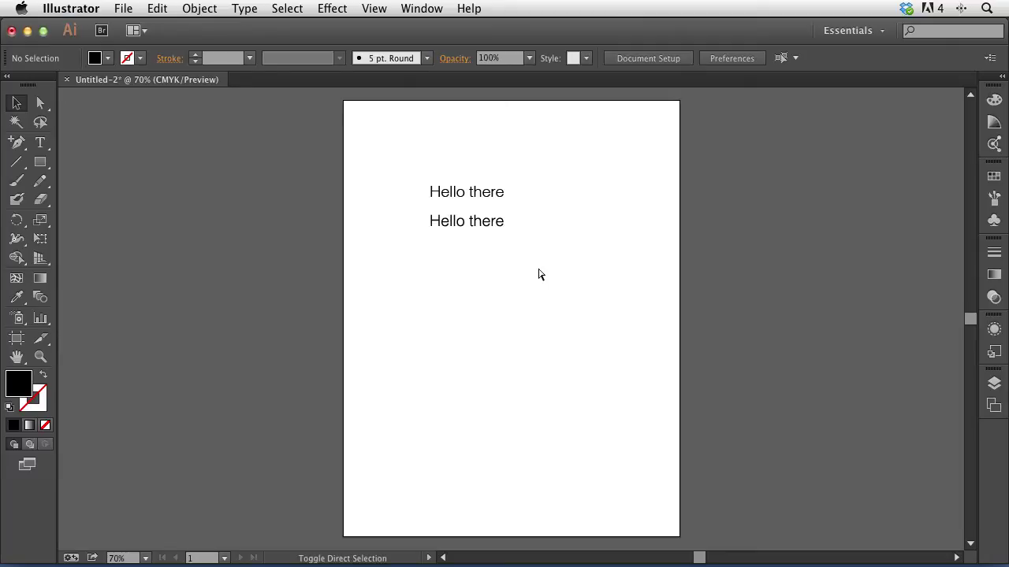
# - Save the document to the Desktop as "test" in Adobe PDF format
pyautogui.press('super+s')
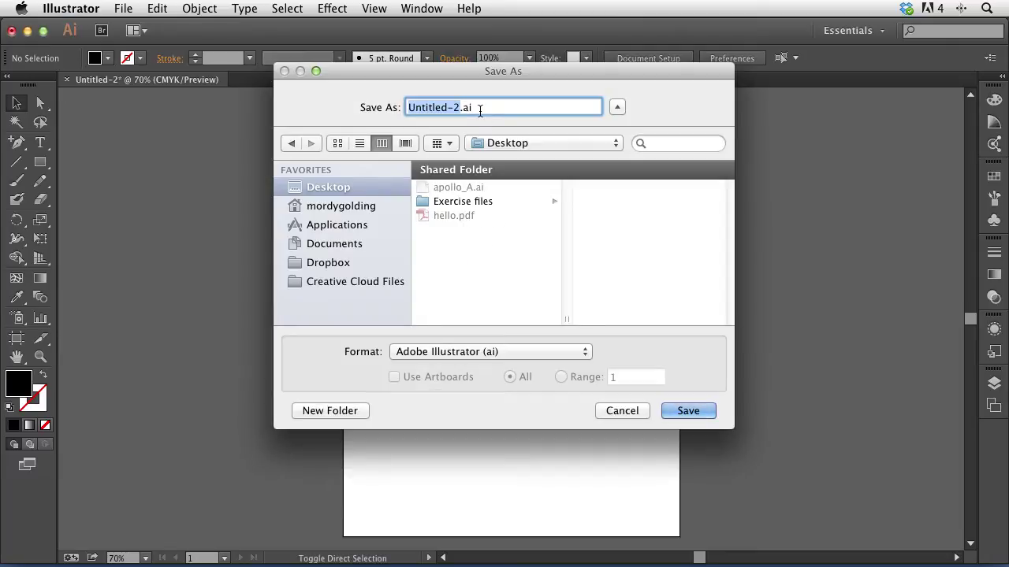
pyautogui.write('test')
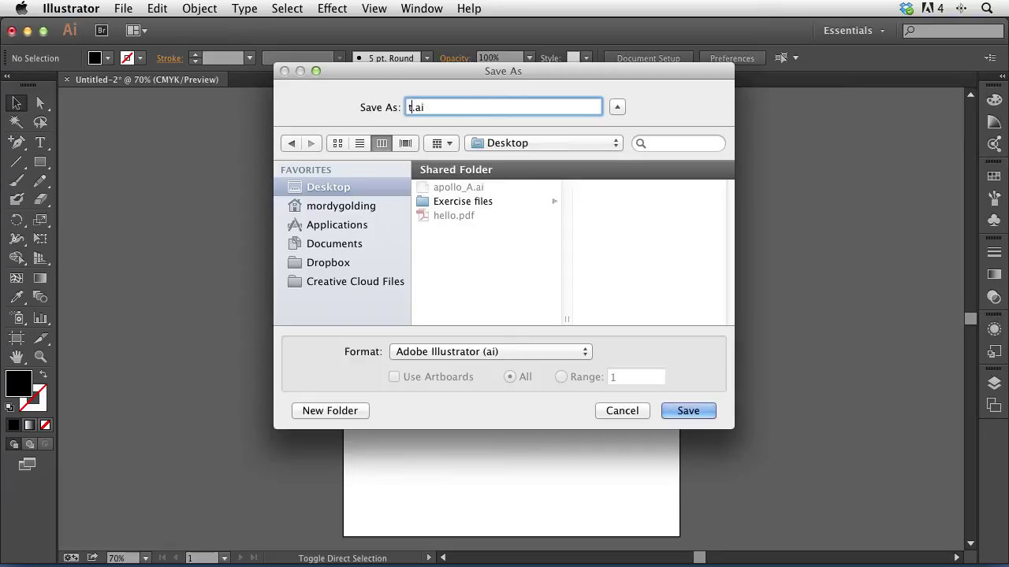
pyautogui.click(584, 352)
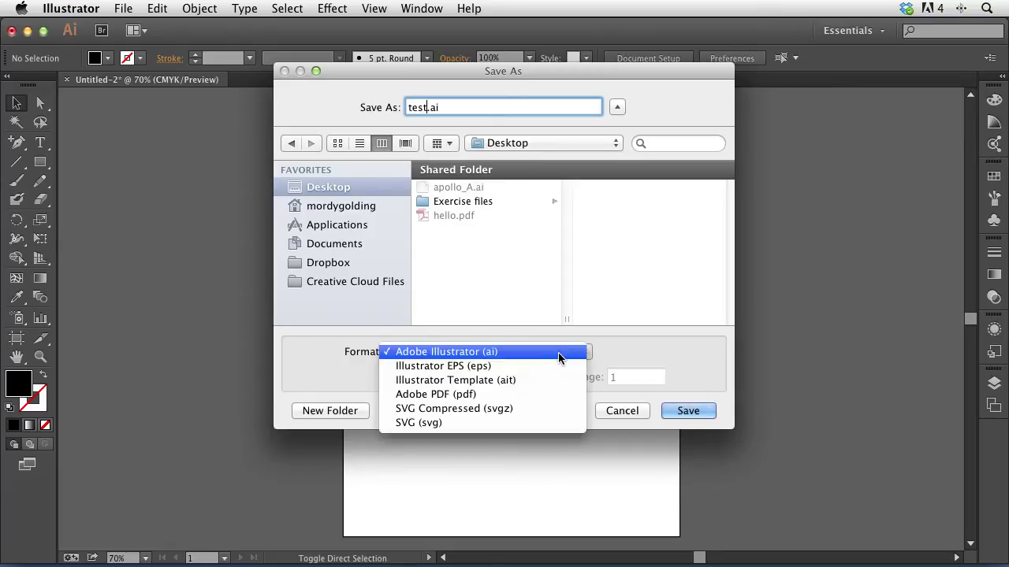
pyautogui.click(516, 397)
pyautogui.click(688, 411)
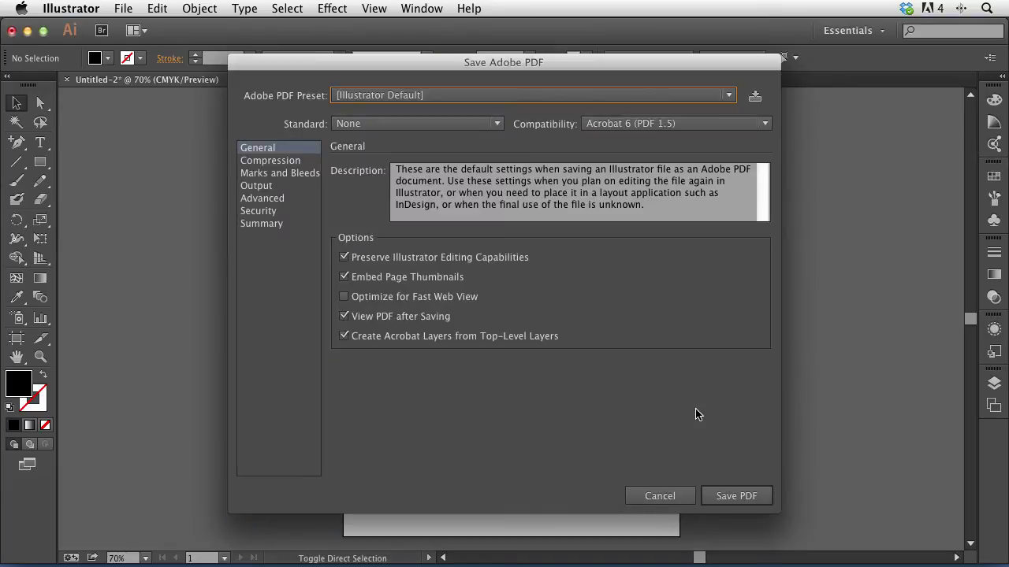
# - Apply the PDF/X-1a:2001 preset and save the PDF, accepting the loss of Illustrator editing capabilities
pyautogui.click(395, 95)
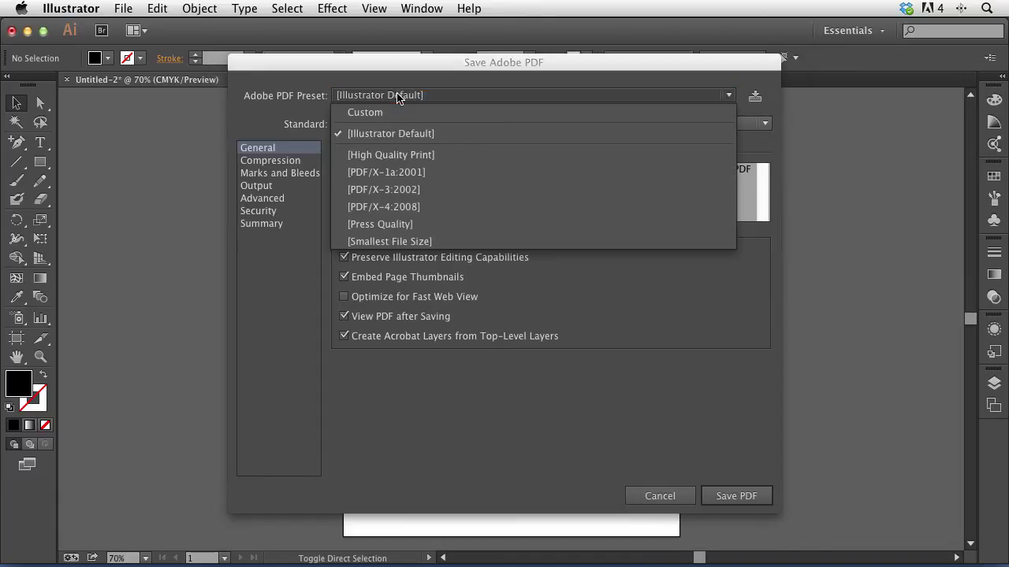
pyautogui.click(386, 173)
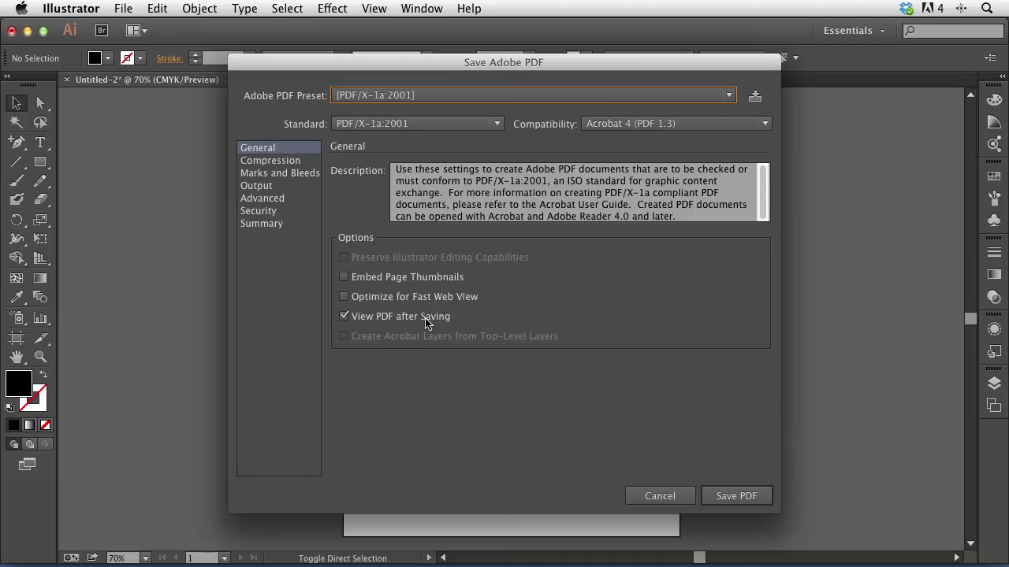
pyautogui.click(743, 497)
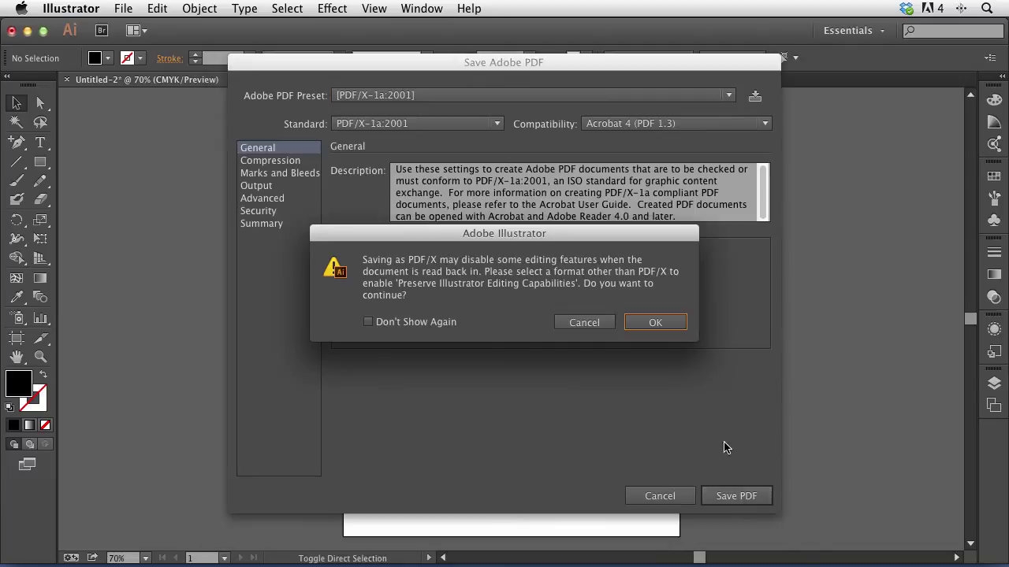
pyautogui.click(666, 324)
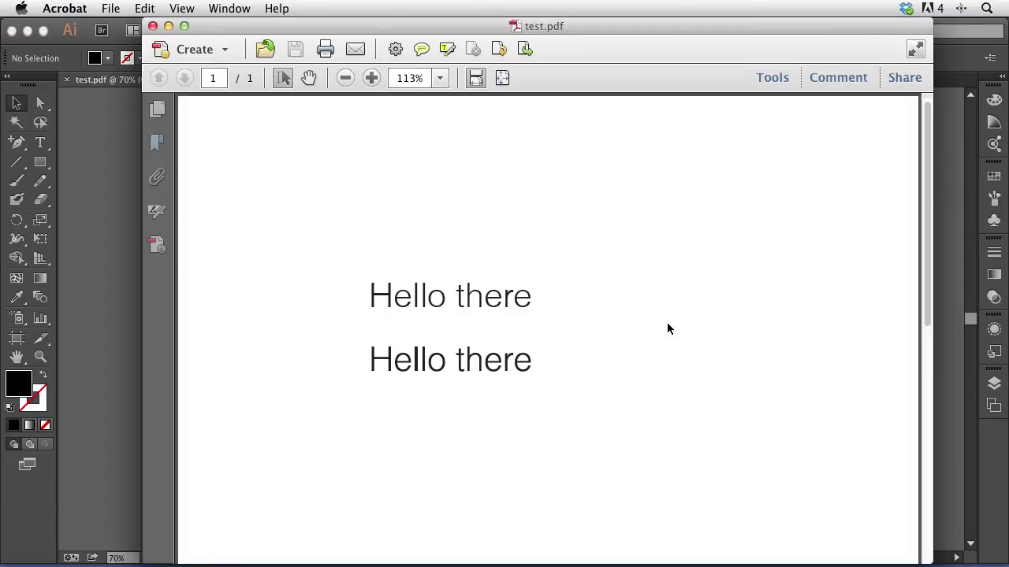
# - Turn off Enhance thin lines in Acrobat's Page Display preferences while test.pdf is open
pyautogui.press('super+minus')
pyautogui.press('super+minus')
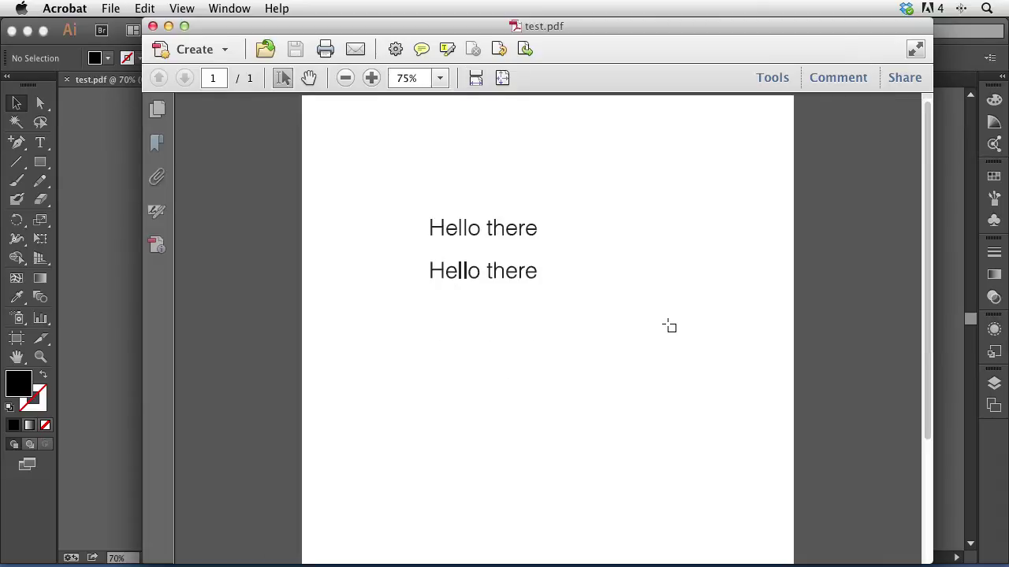
pyautogui.press('super+minus')
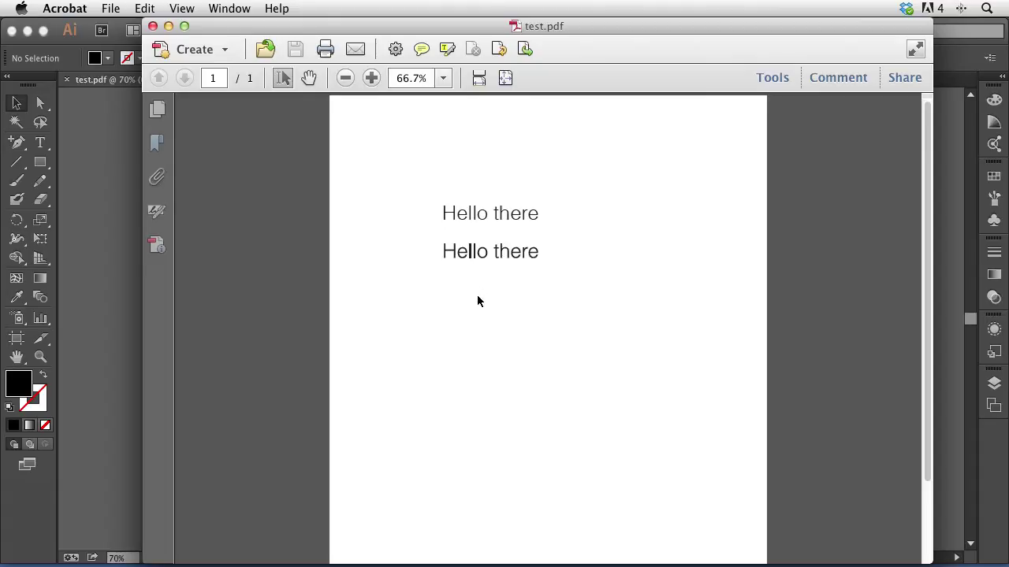
pyautogui.scroll(-2, 478, 296)
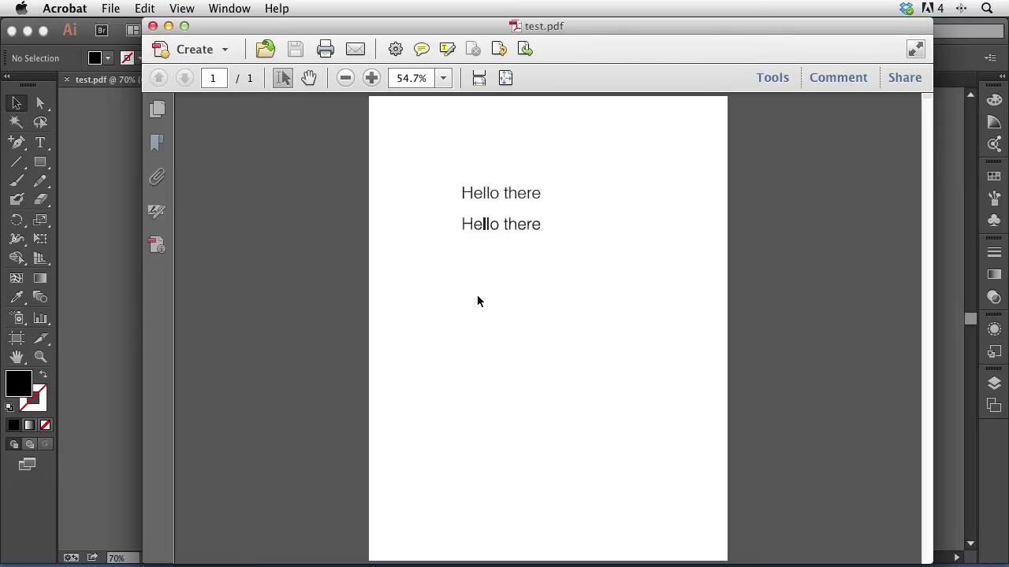
pyautogui.click(22, 8)
pyautogui.moveTo(64, 8)
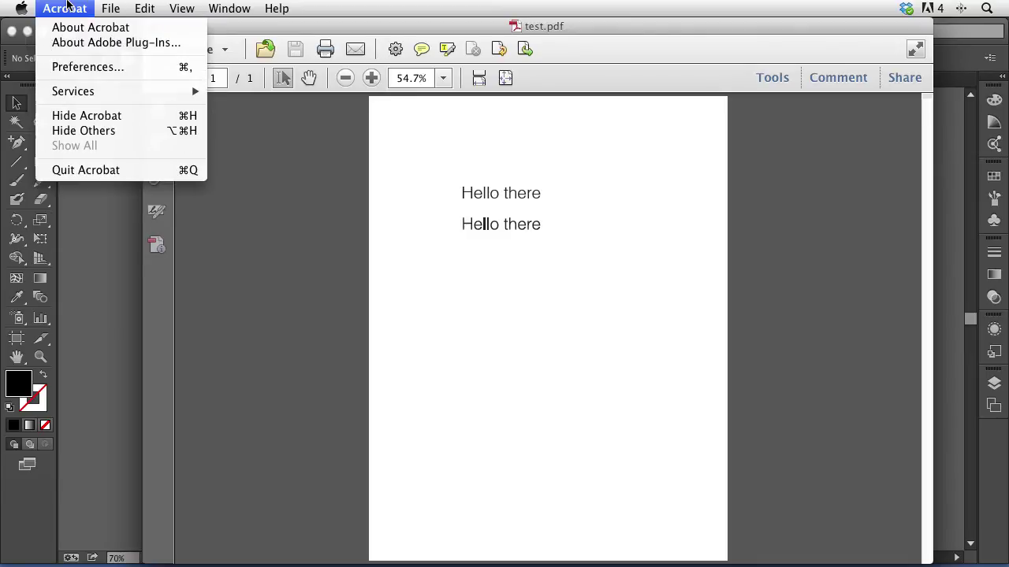
pyautogui.click(87, 67)
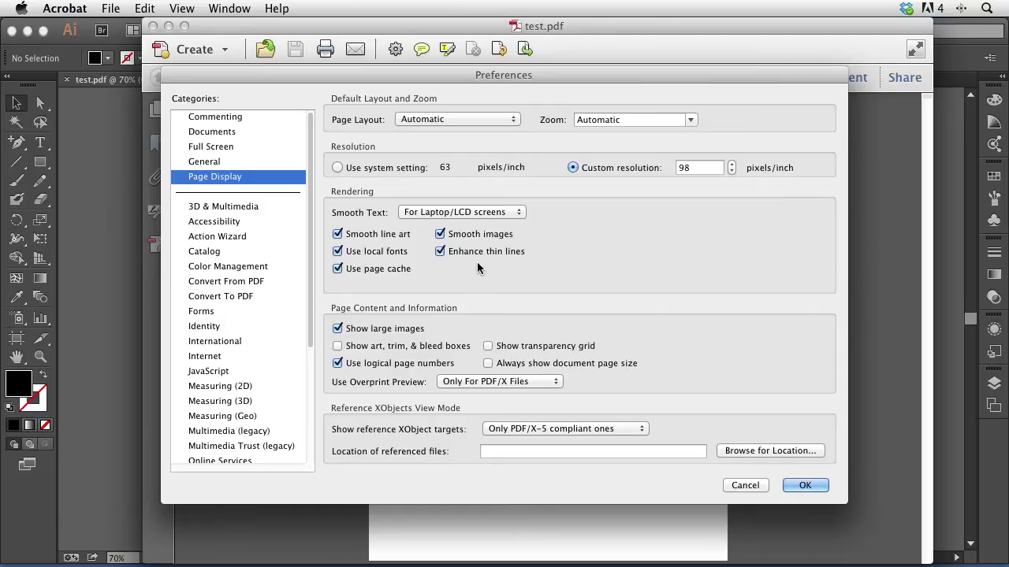
pyautogui.click(457, 253)
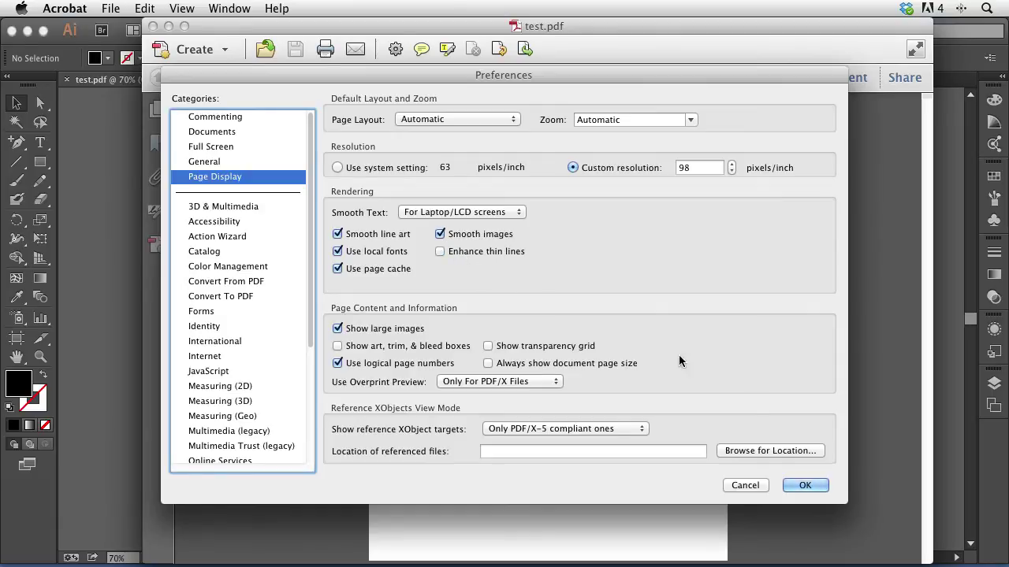
pyautogui.click(804, 485)
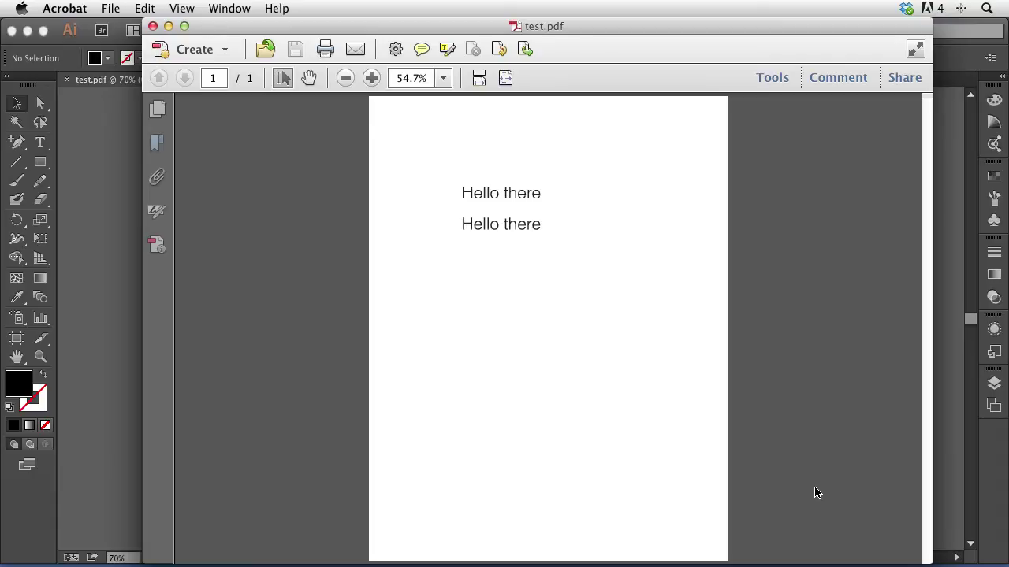
# - Turn Enhance thin lines back on in the Page Display preferences, close test.pdf and return to Illustrator
pyautogui.press('super+comma')
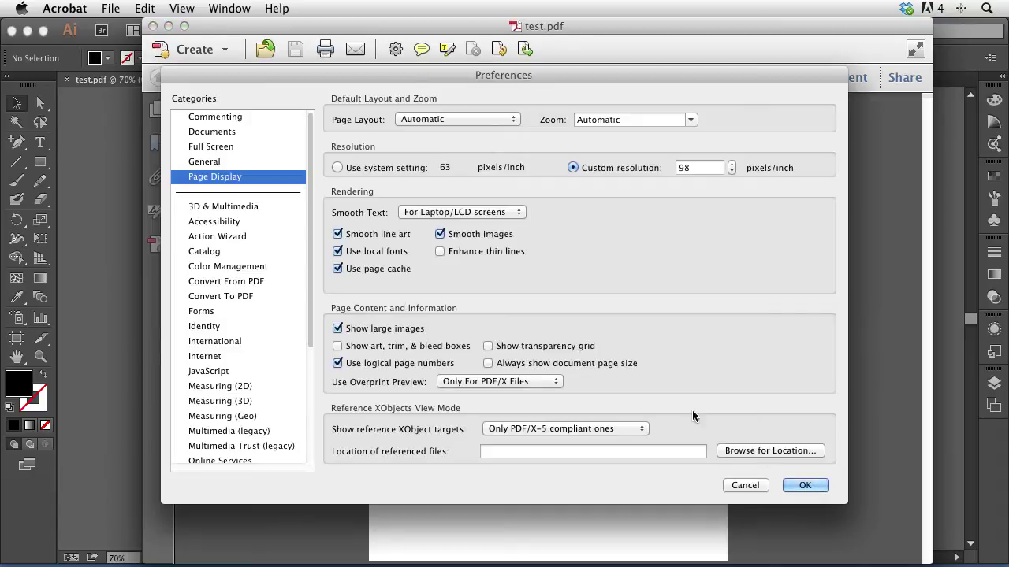
pyautogui.click(472, 250)
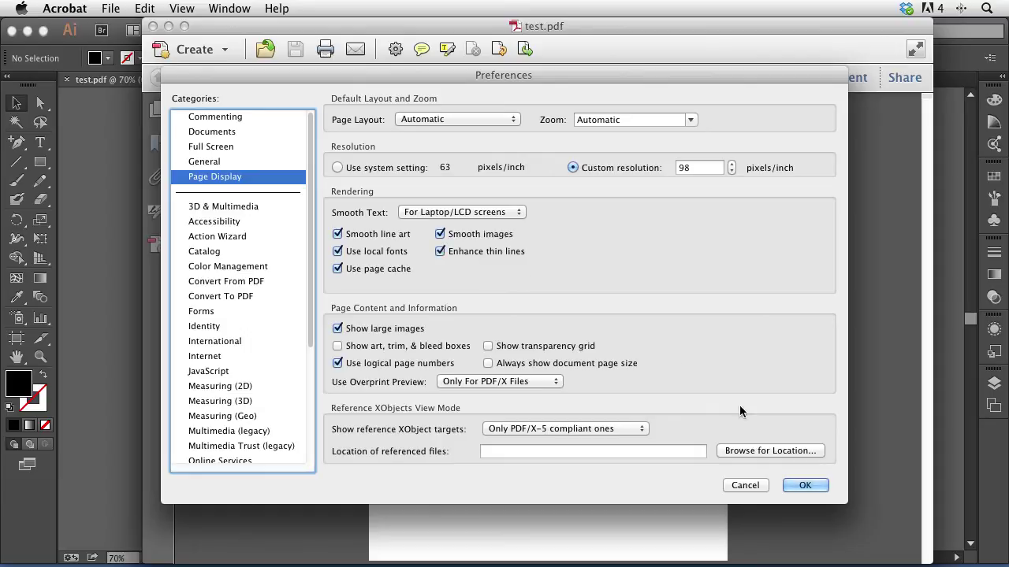
pyautogui.click(805, 485)
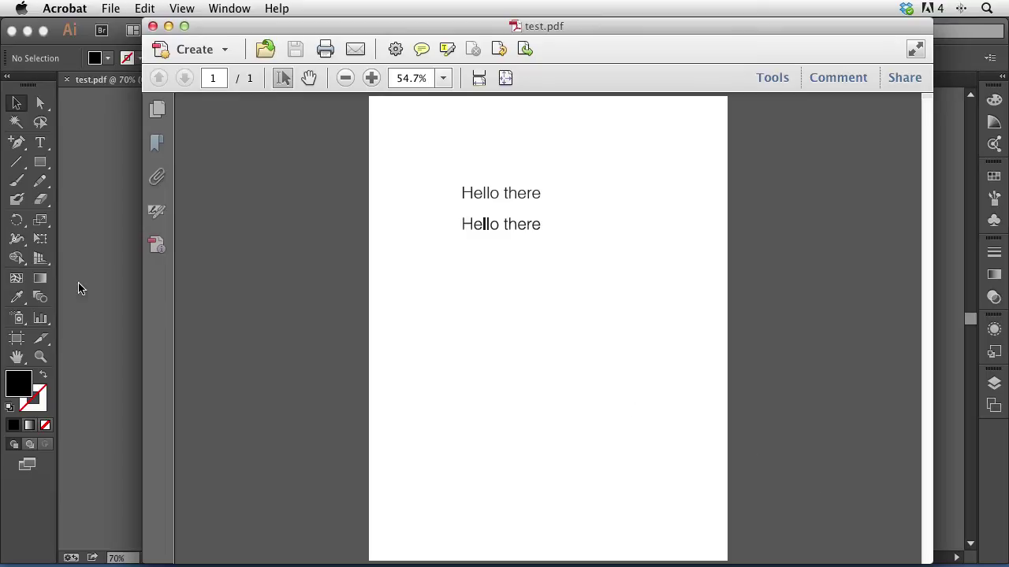
pyautogui.press('super+w')
pyautogui.click(221, 267)
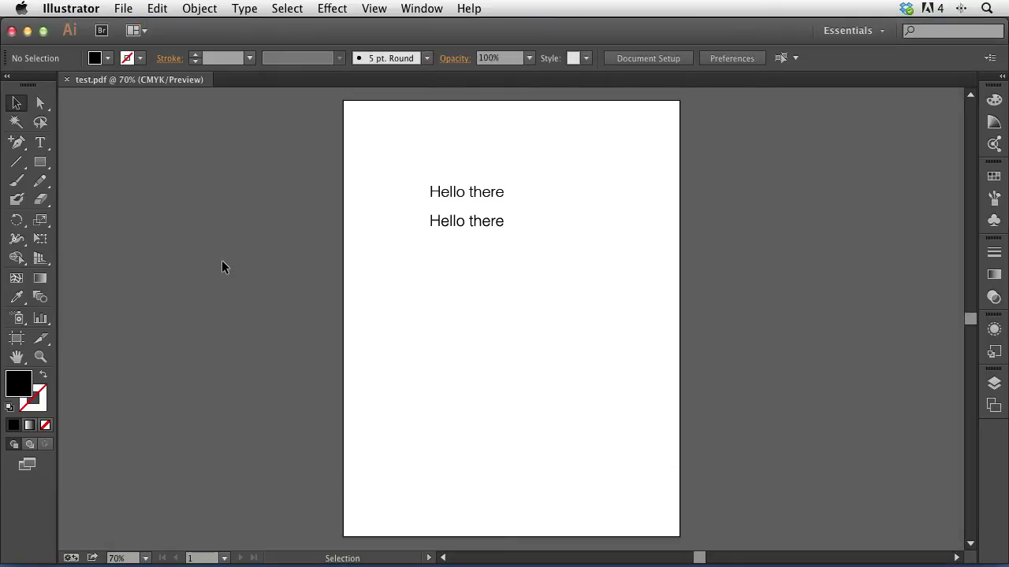
# - Add an extra anchor point to each of the two l's in the outlined "Hello there" and save test.pdf
pyautogui.press('super+space')
pyautogui.moveTo(410, 203); pyautogui.dragTo(568, 273)
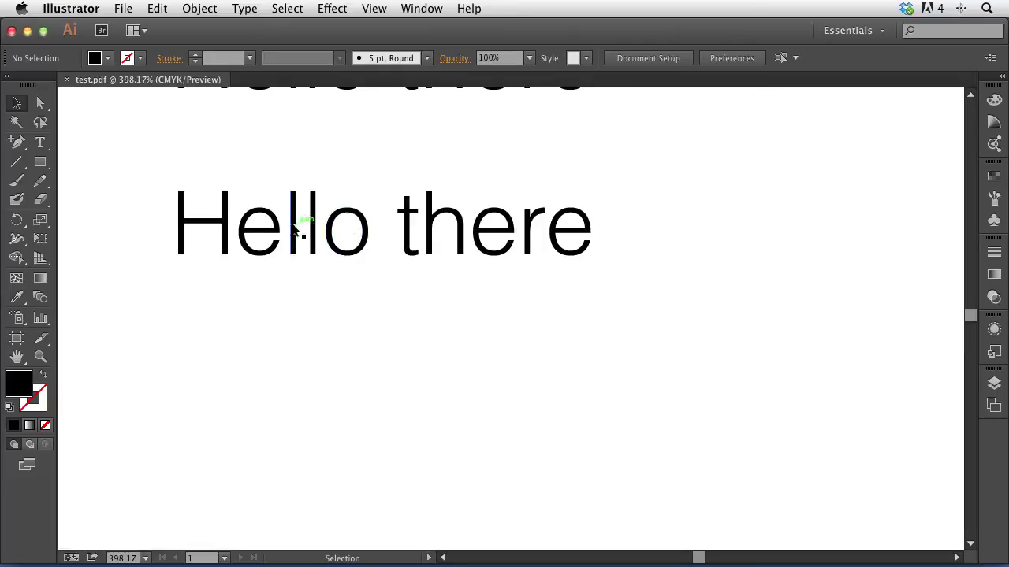
pyautogui.press('a')
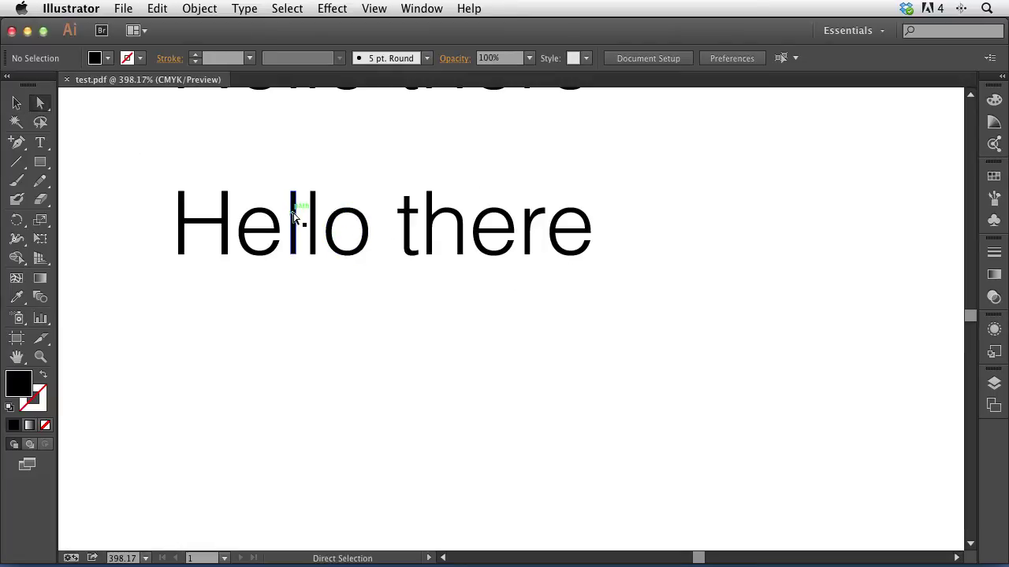
pyautogui.click(296, 225)
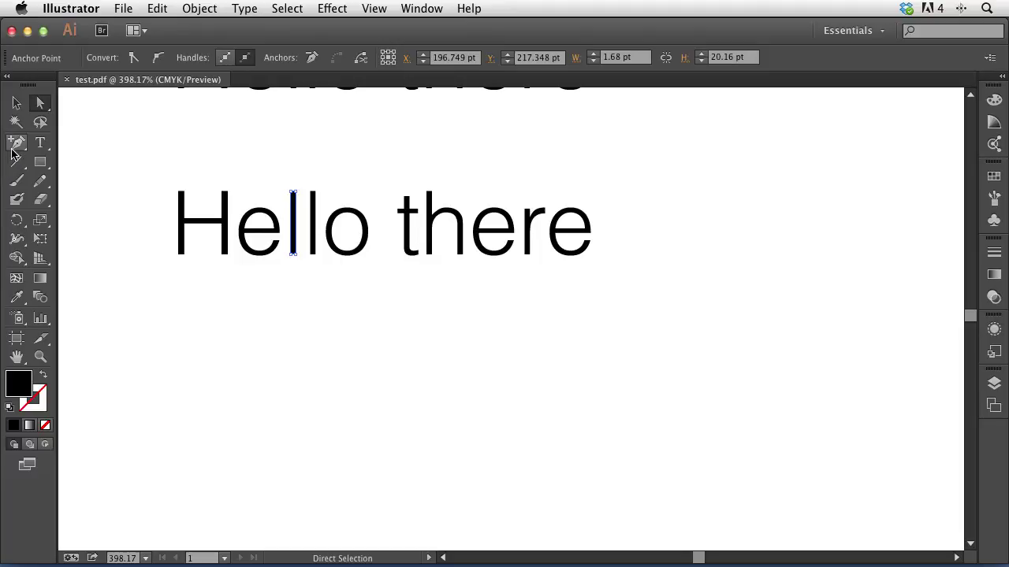
pyautogui.moveTo(18, 143); pyautogui.dragTo(108, 169)
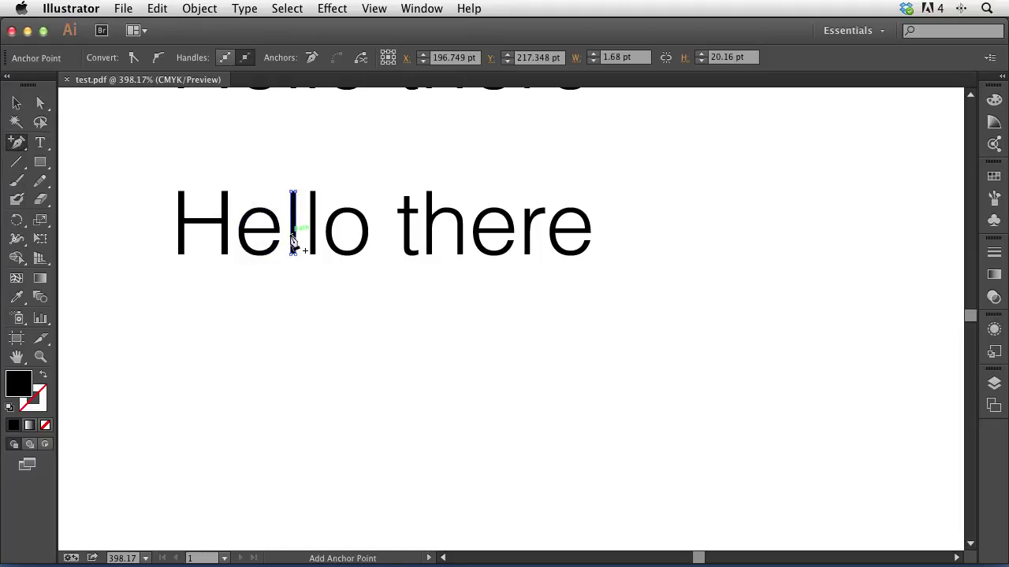
pyautogui.click(292, 239)
pyautogui.click(312, 237)
pyautogui.click(18, 103)
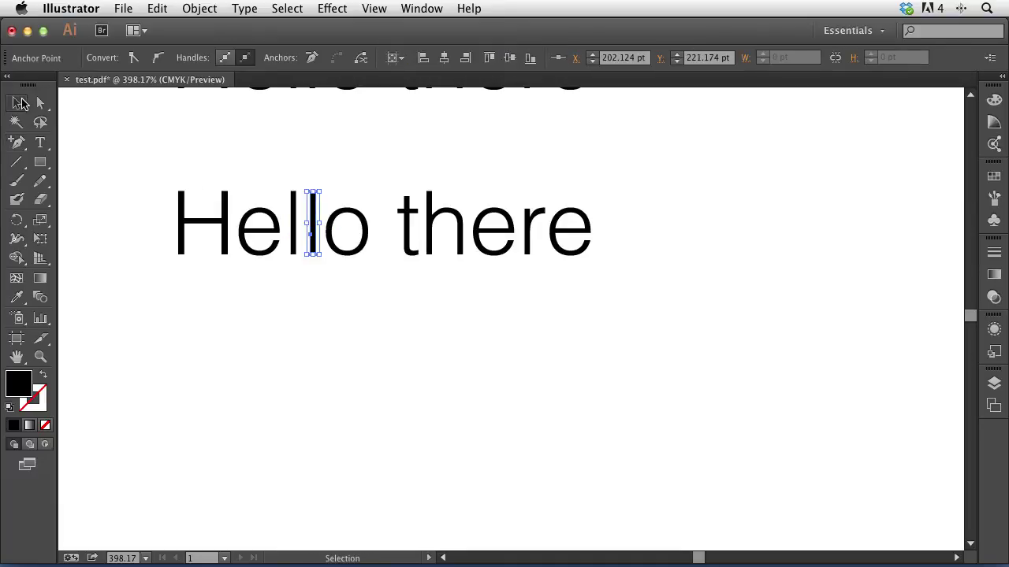
pyautogui.click(223, 155)
pyautogui.press('super+0')
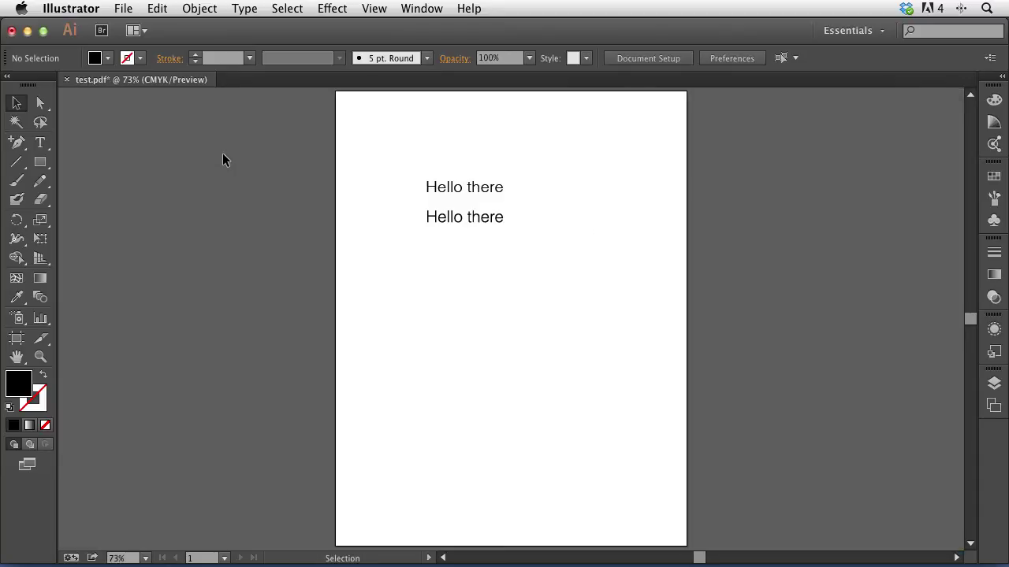
pyautogui.press('super+s')
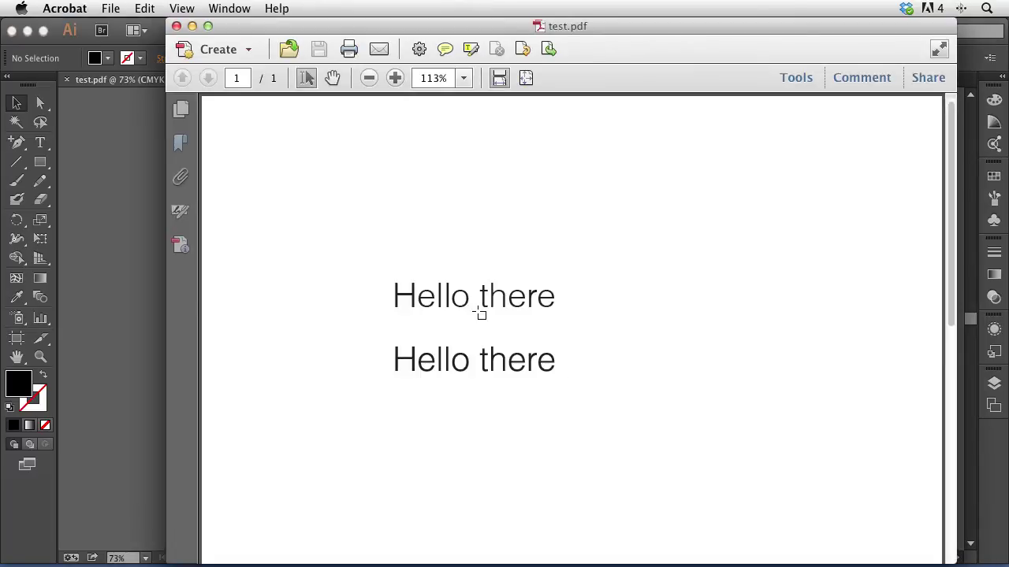
# - Check the Enhance thin lines setting in the Page Display preferences and compare both text lines at different zoom levels
pyautogui.press('super+k')
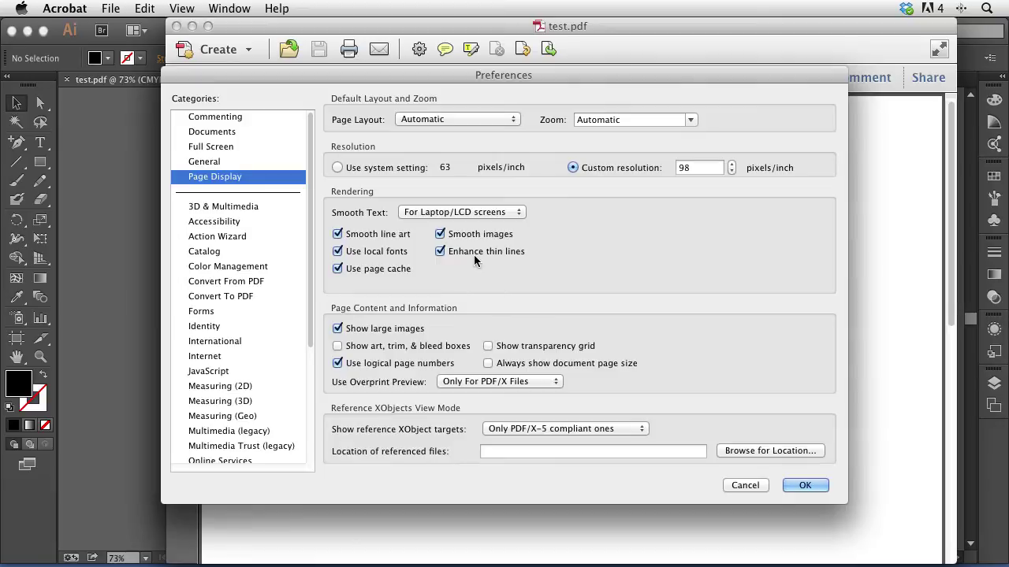
pyautogui.click(806, 485)
pyautogui.scroll(-5, 807, 488)
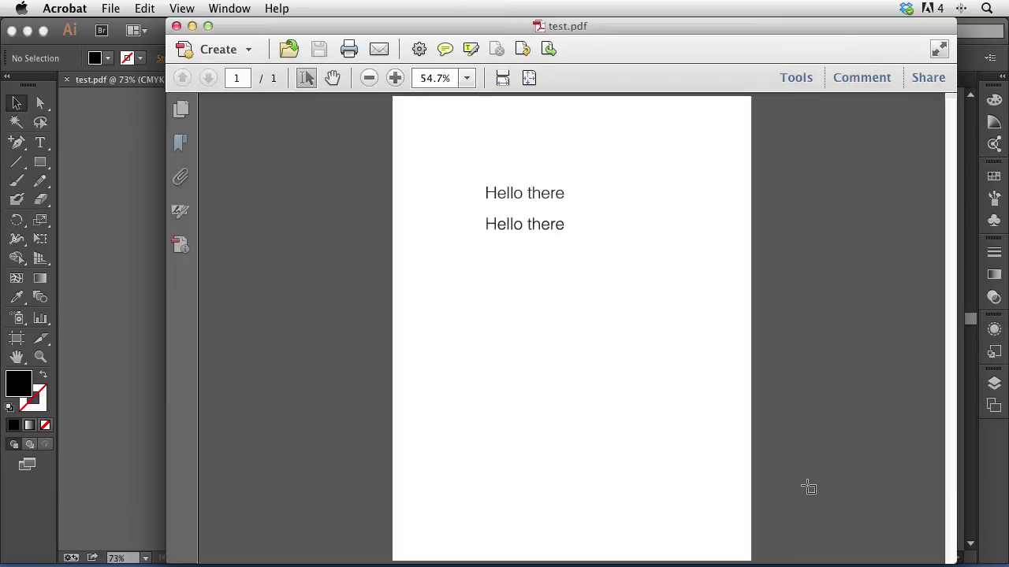
pyautogui.scroll(4, 808, 488)
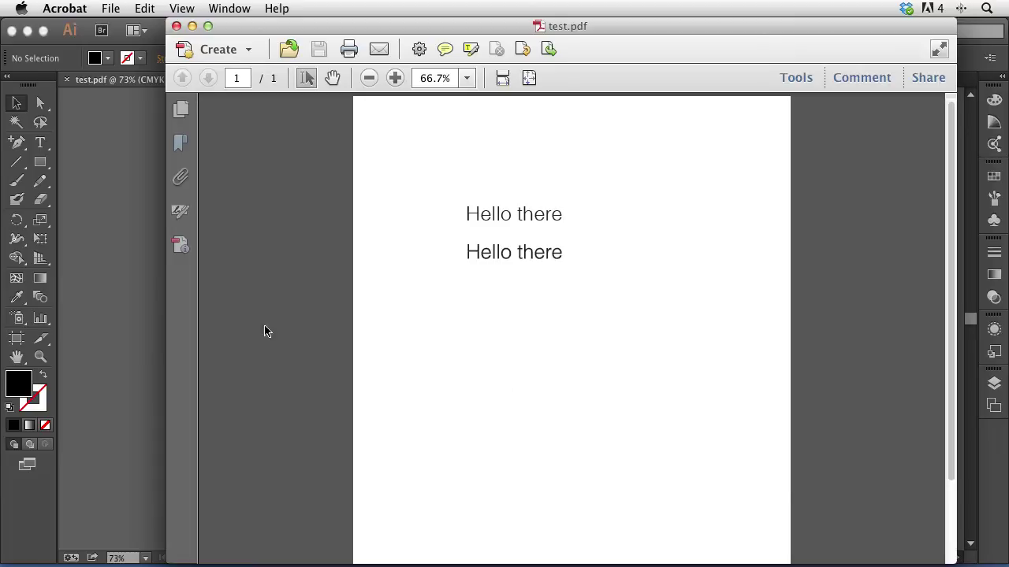
# - Switch back to Illustrator and set the upper live "Hello there" text to Helvetica Bold
pyautogui.click(129, 282)
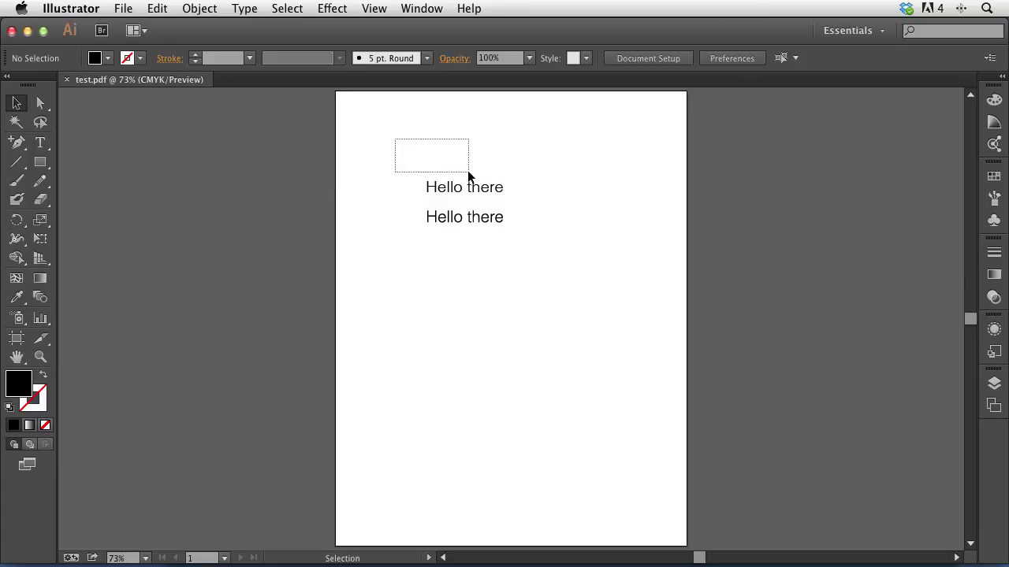
pyautogui.moveTo(468, 171); pyautogui.dragTo(522, 197)
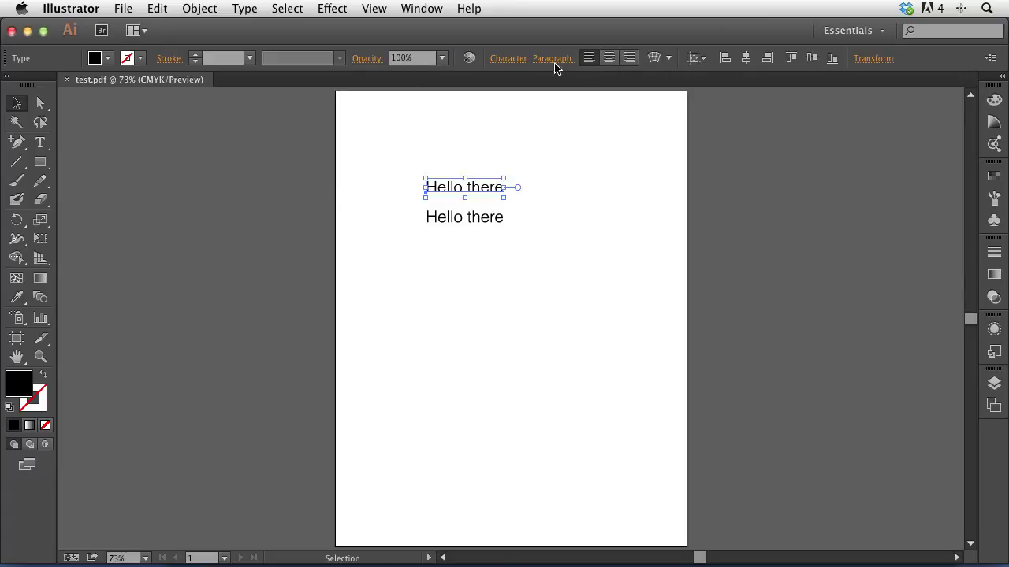
pyautogui.click(509, 60)
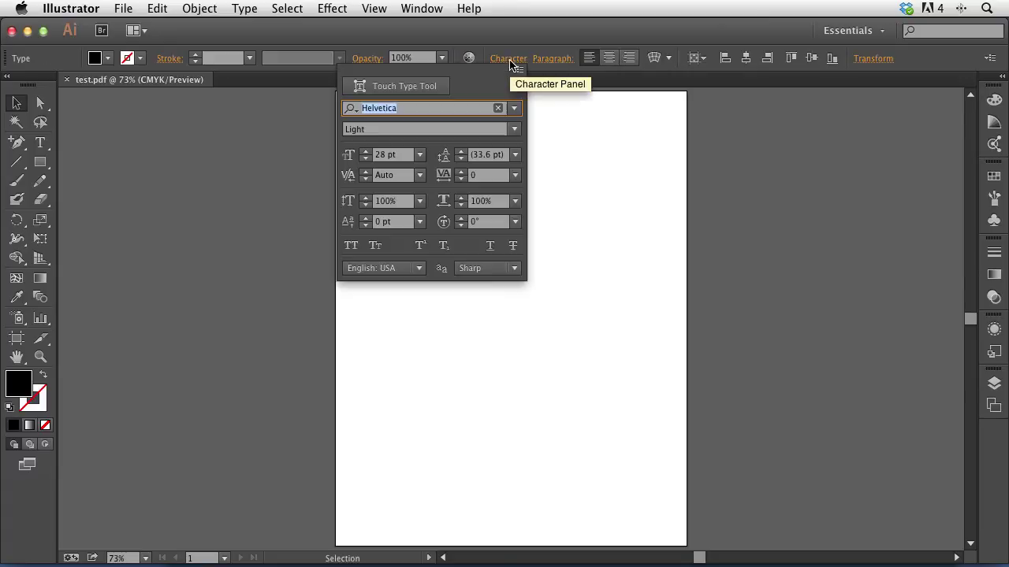
pyautogui.click(513, 132)
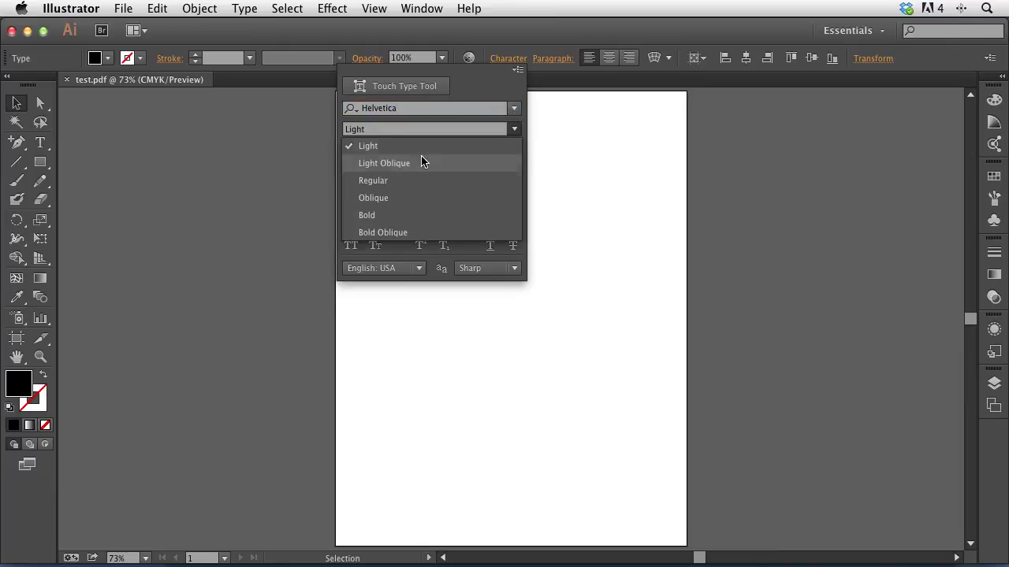
pyautogui.click(383, 212)
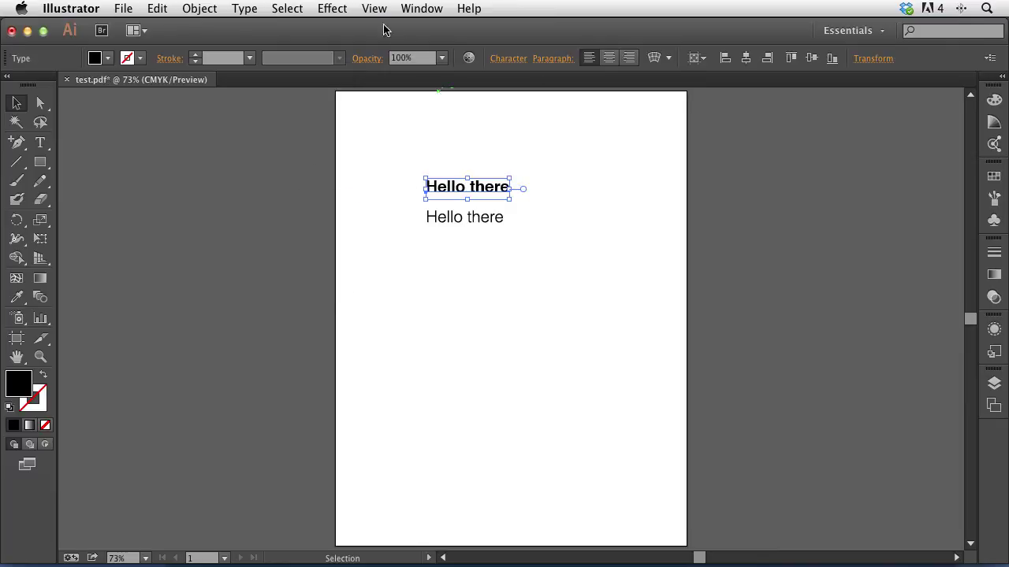
# - Apply a Drop Shadow effect to the bold text with Multiply mode, 75% opacity, 7 pt offsets and 5 pt blur
pyautogui.click(319, 8)
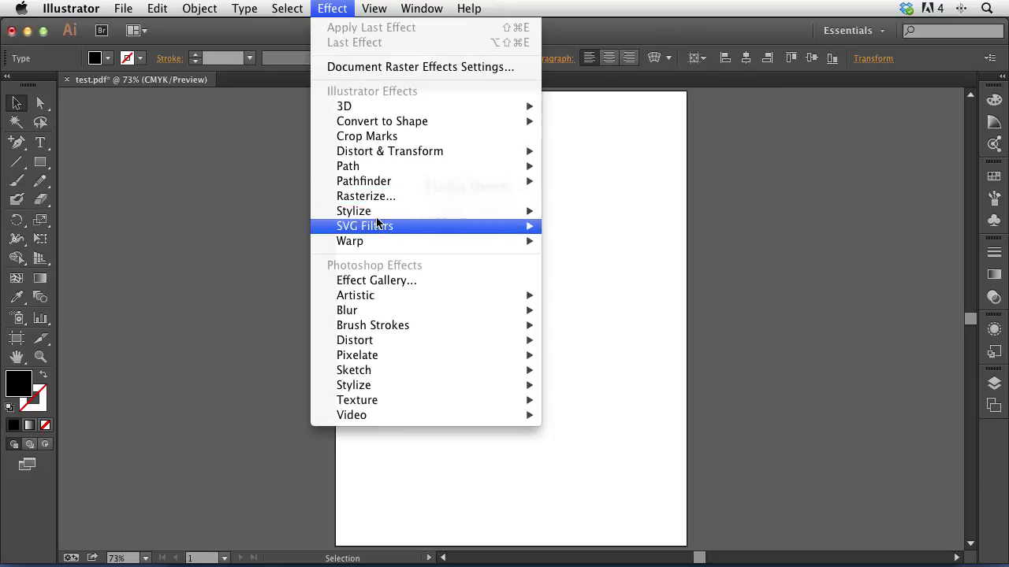
pyautogui.moveTo(482, 211)
pyautogui.click(595, 211)
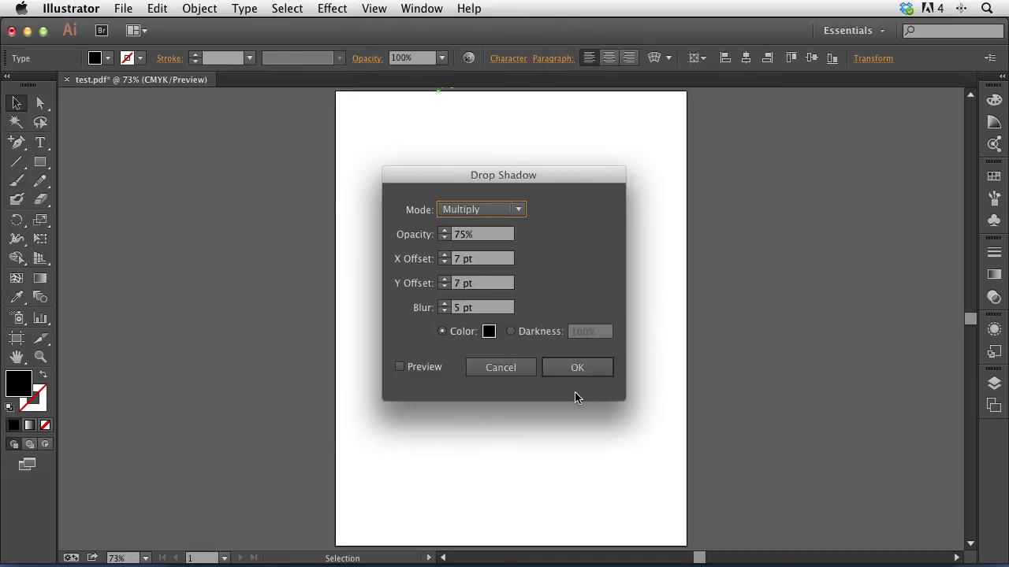
pyautogui.click(579, 367)
# - Duplicate the shadowed bold text three times around the original so the copies lie close together
pyautogui.moveTo(479, 193); pyautogui.dragTo(497, 174)
pyautogui.moveTo(487, 177); pyautogui.dragTo(566, 191)
pyautogui.click(399, 149)
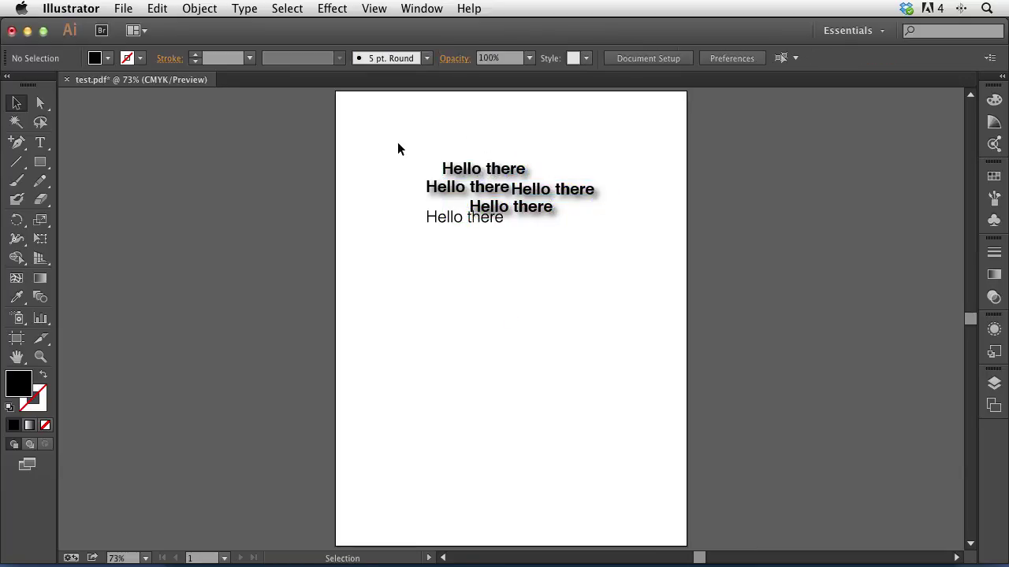
# - Draw a tall black rectangle over the start of the text and duplicate it twice sideways to cover all the text
pyautogui.click(40, 161)
pyautogui.moveTo(400, 119); pyautogui.dragTo(483, 290)
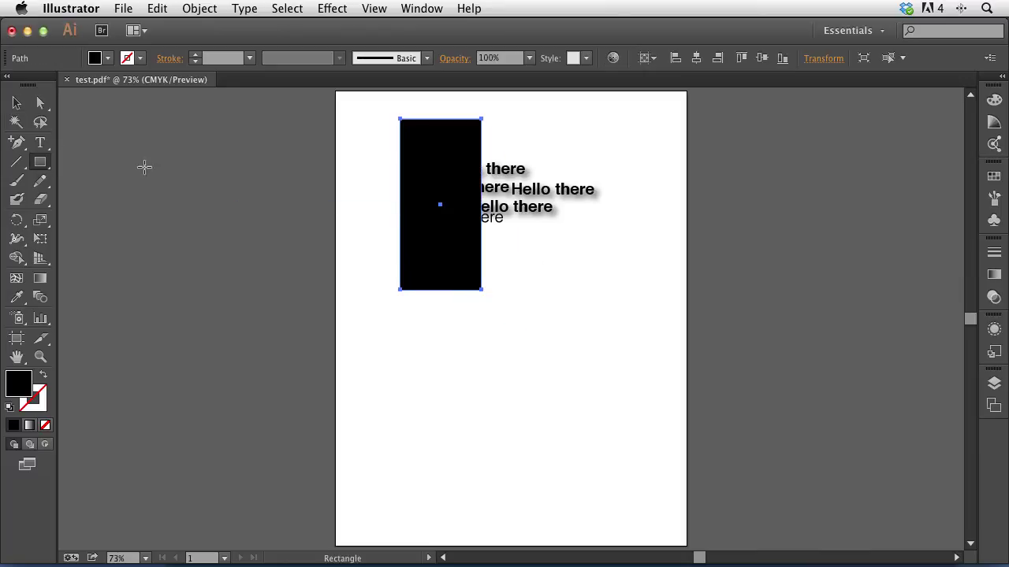
pyautogui.click(17, 102)
pyautogui.moveTo(414, 281); pyautogui.dragTo(549, 286)
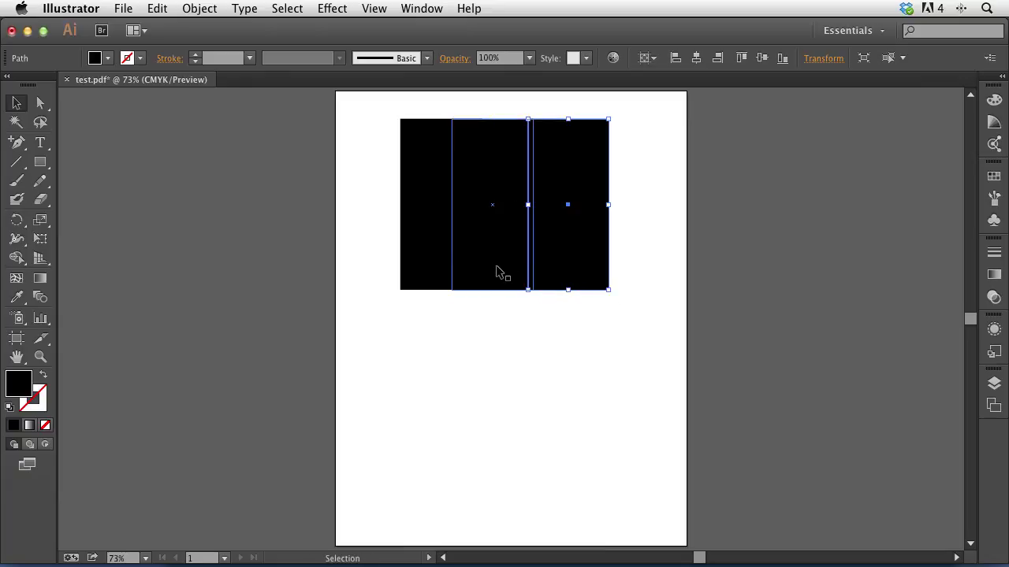
# - Fill the middle rectangle with cyan, the left one with yellow and the right one with red
pyautogui.click(501, 275)
pyautogui.click(95, 58)
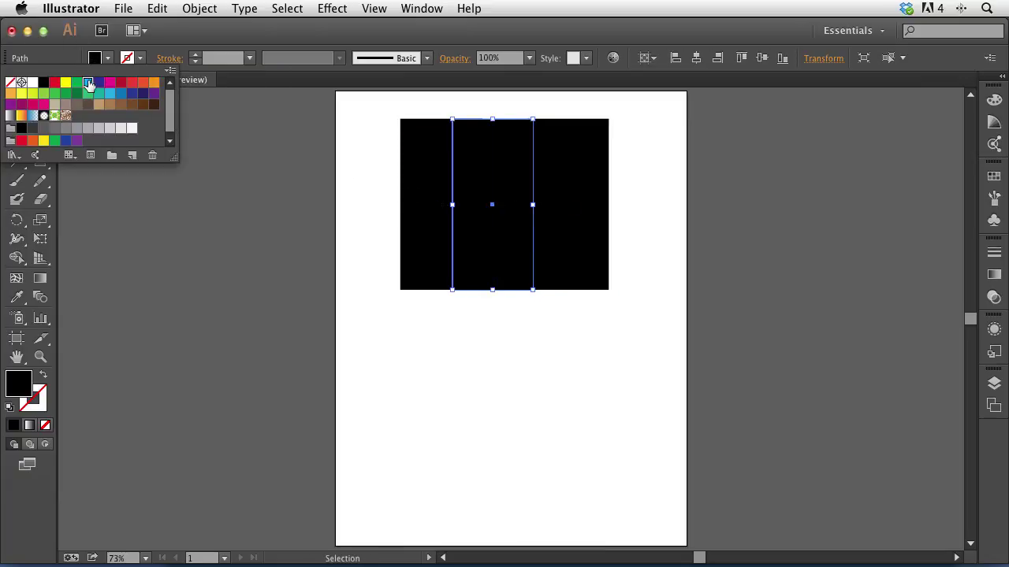
pyautogui.click(82, 80)
pyautogui.click(210, 128)
pyautogui.click(434, 181)
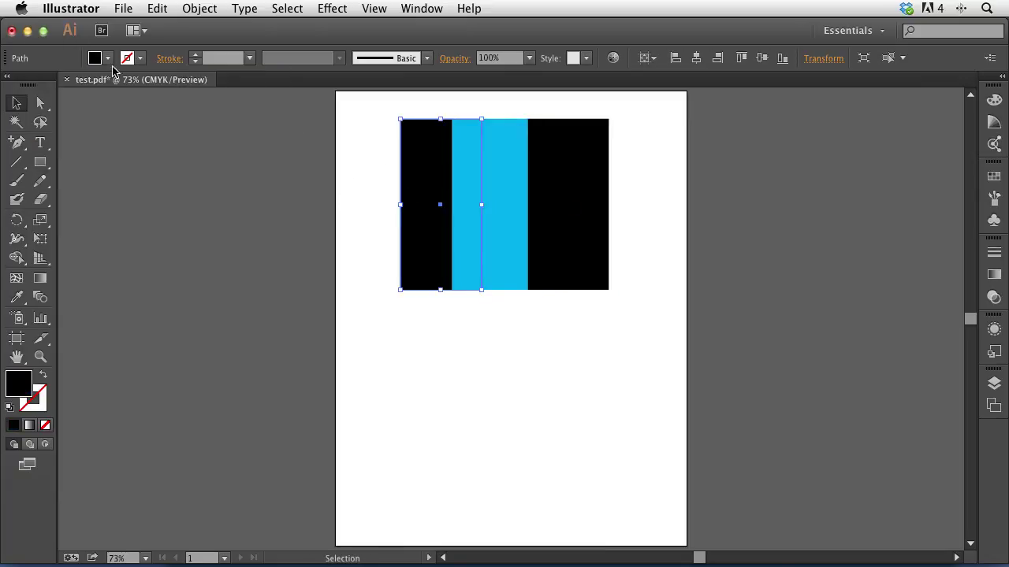
pyautogui.click(95, 58)
pyautogui.click(64, 83)
pyautogui.click(587, 238)
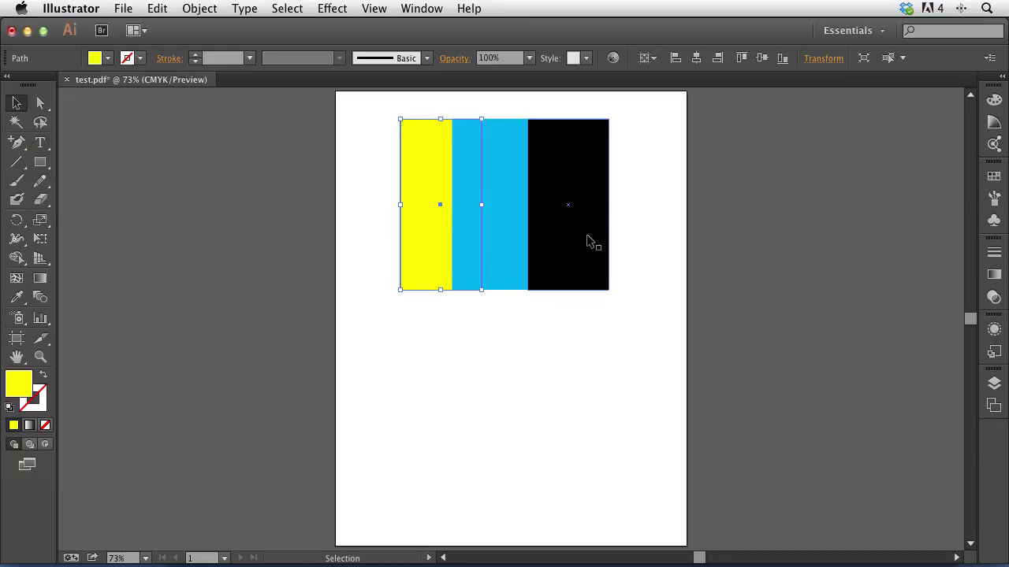
pyautogui.click(587, 238)
pyautogui.click(94, 58)
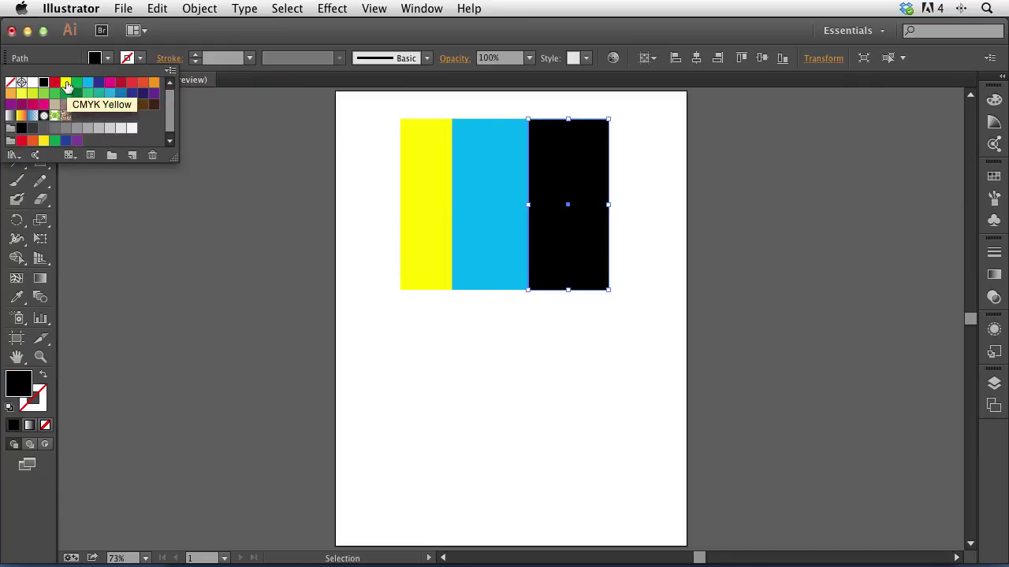
pyautogui.click(54, 82)
# - Send all three coloured rectangles to the back, behind the text
pyautogui.keyDown('shift'); pyautogui.click(511, 279); pyautogui.keyUp('shift')
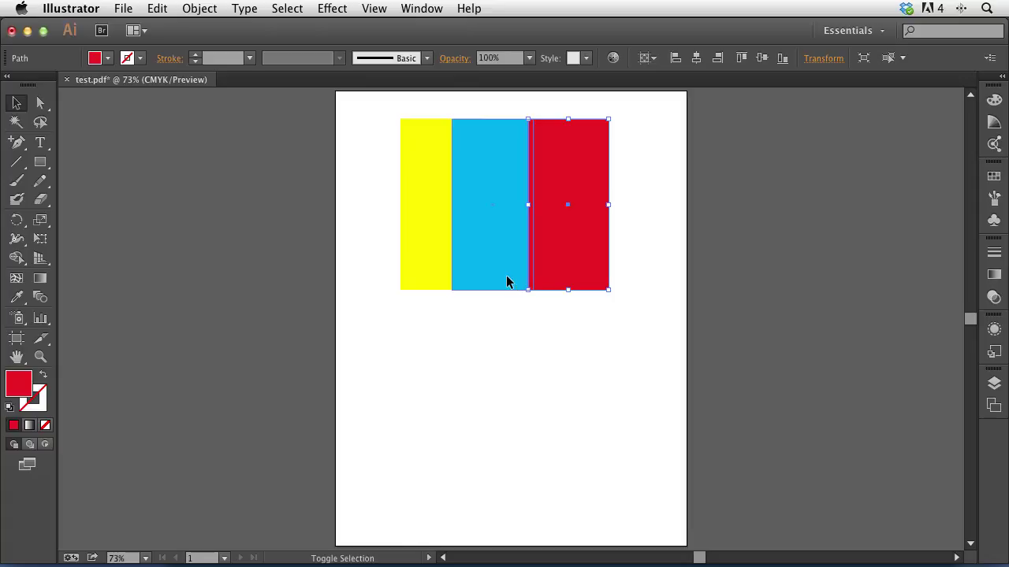
pyautogui.keyDown('shift'); pyautogui.click(422, 281); pyautogui.keyUp('shift')
pyautogui.press('super+shift+bracketleft')
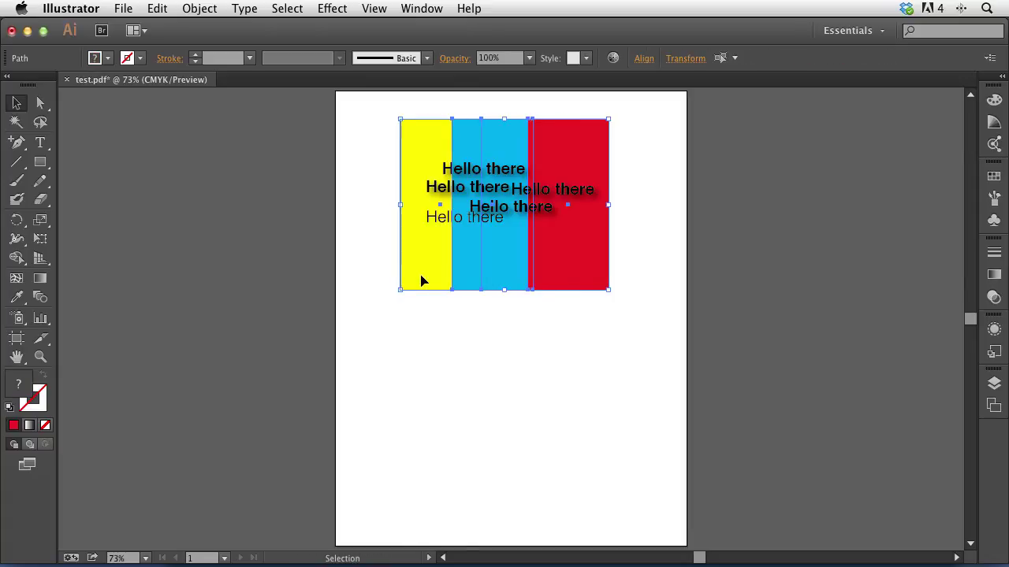
pyautogui.click(881, 209)
# - Place three Gerbera flower symbols over the rectangles and arrange them behind the text but in front of the rectangles
pyautogui.click(994, 219)
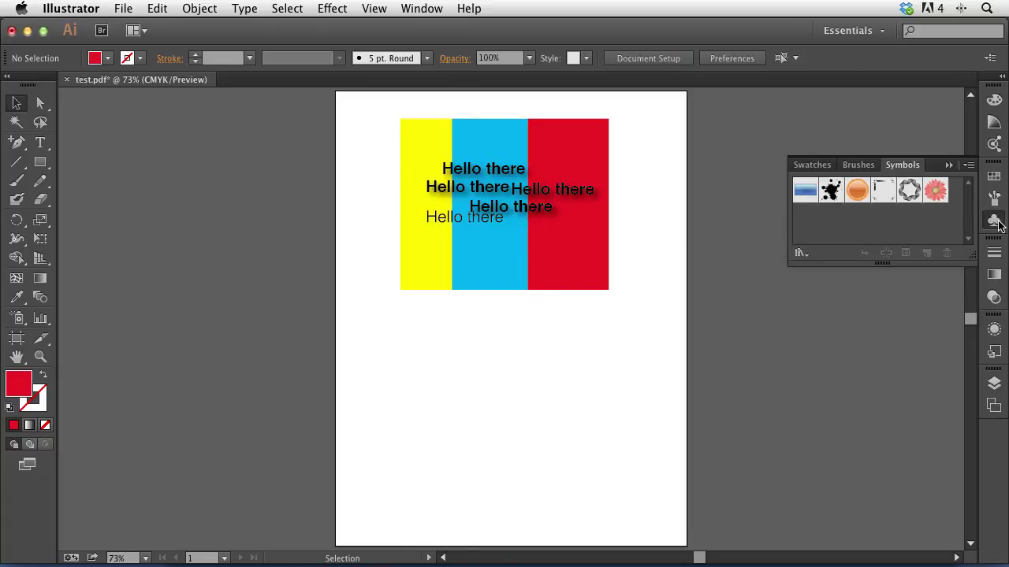
pyautogui.moveTo(791, 180); pyautogui.dragTo(606, 266)
pyautogui.moveTo(654, 238); pyautogui.dragTo(542, 196)
pyautogui.moveTo(546, 234); pyautogui.dragTo(521, 168)
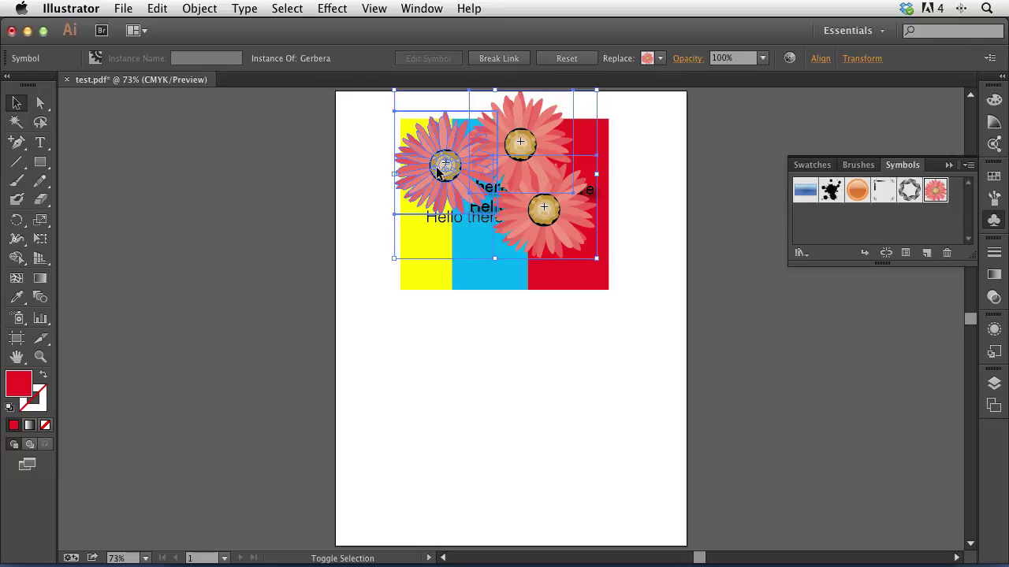
pyautogui.moveTo(379, 283); pyautogui.dragTo(672, 294)
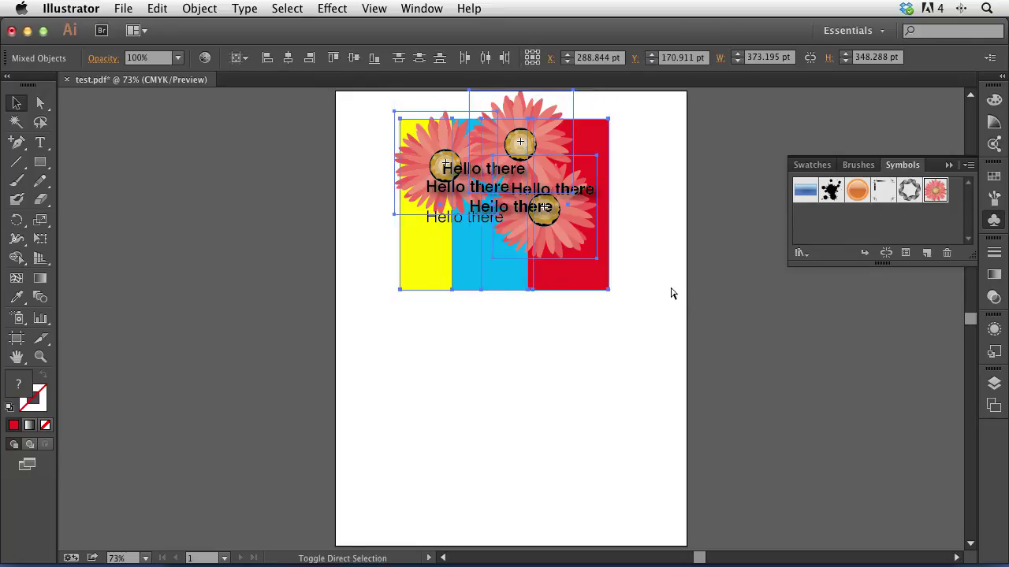
pyautogui.click(648, 261)
# - Add three more copies of the shadowed bold text across the flowers and coloured rectangles
pyautogui.moveTo(386, 118); pyautogui.dragTo(651, 303)
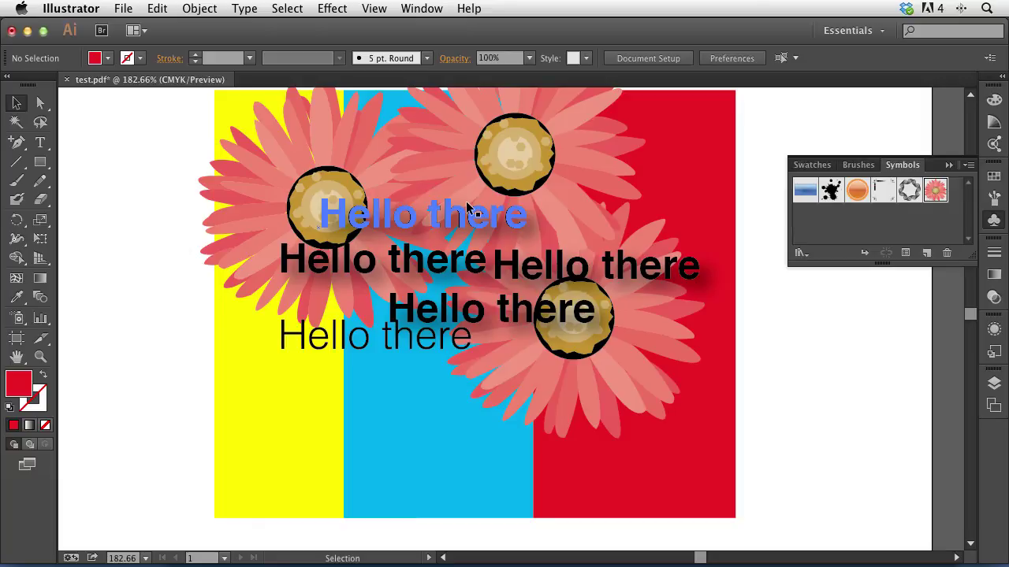
pyautogui.moveTo(467, 209); pyautogui.dragTo(566, 171)
pyautogui.click(784, 126)
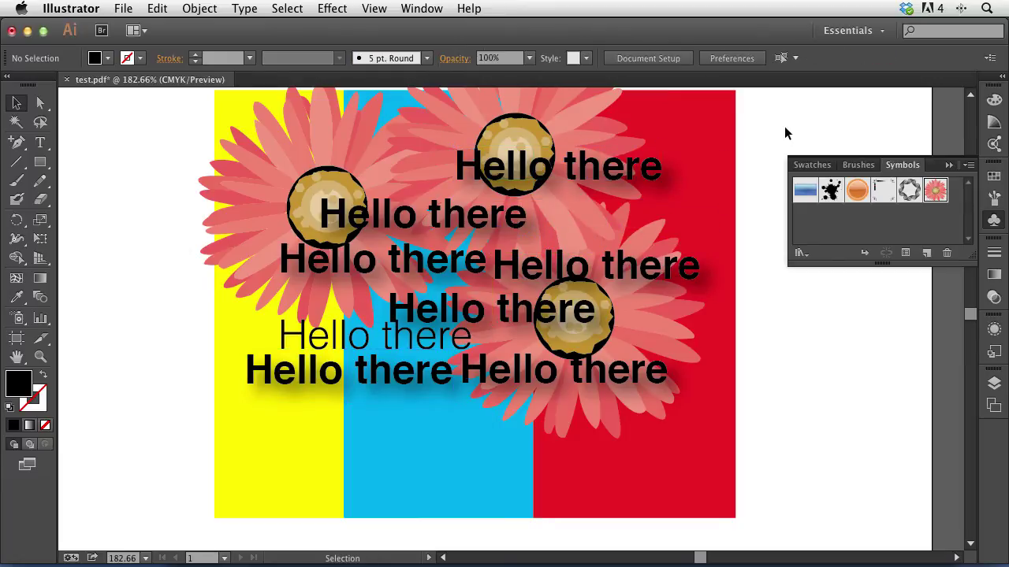
# - Save the artwork as test2.pdf on the Desktop using the PDF/X-1a:2001 preset, accepting the loss of some editing features
pyautogui.press('super+shift+s')
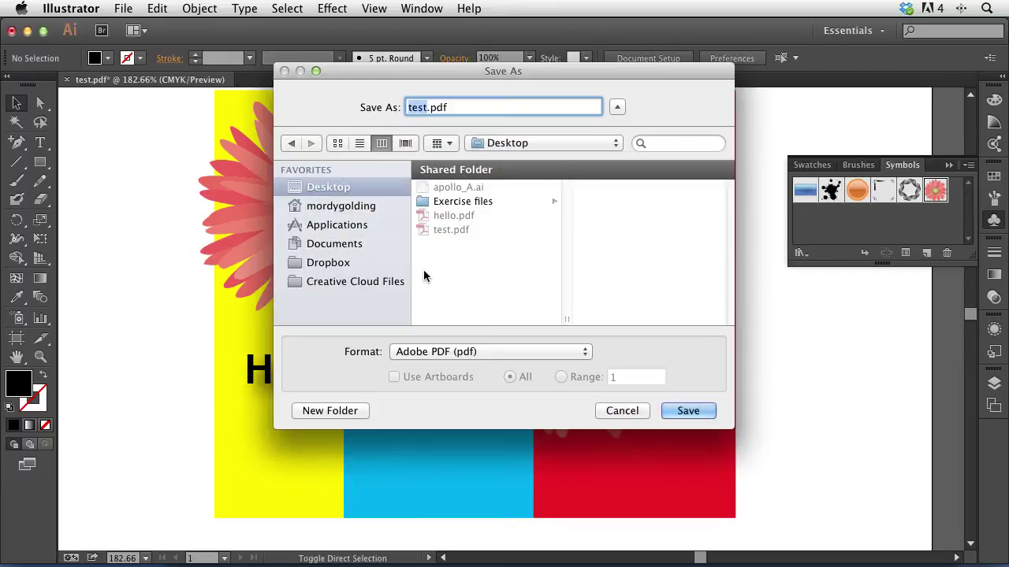
pyautogui.press('Right')
pyautogui.write('2')
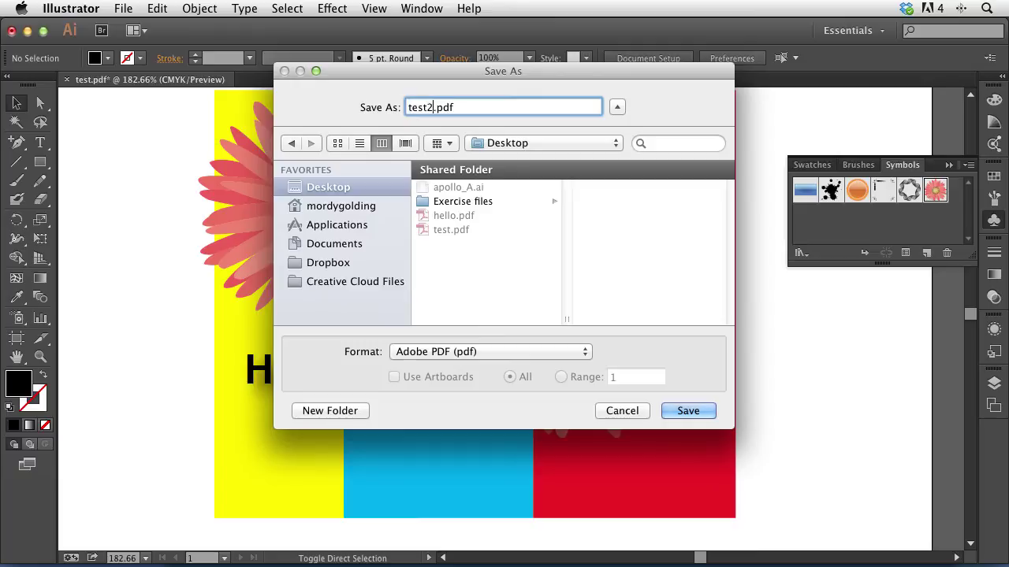
pyautogui.click(687, 411)
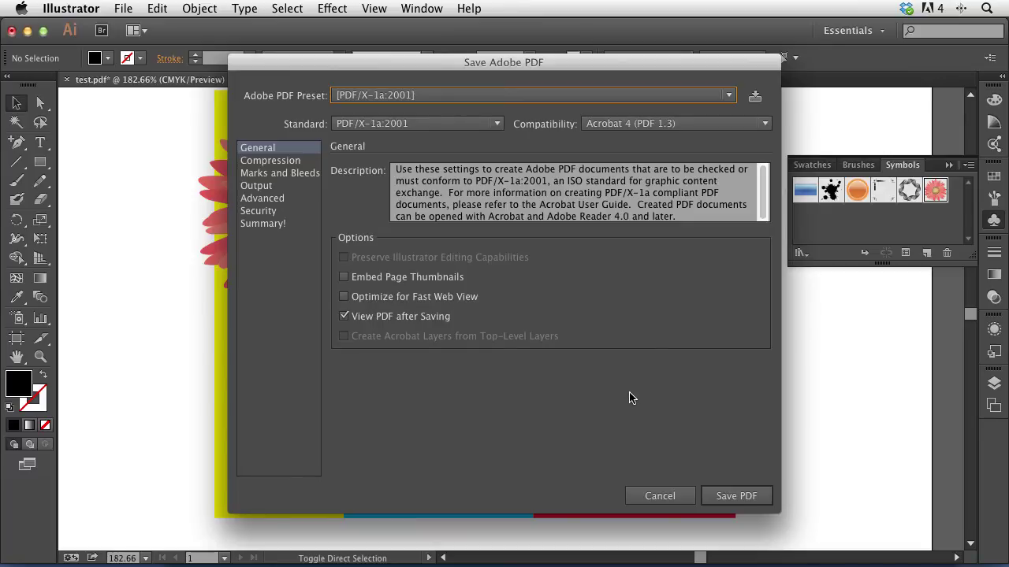
pyautogui.click(746, 498)
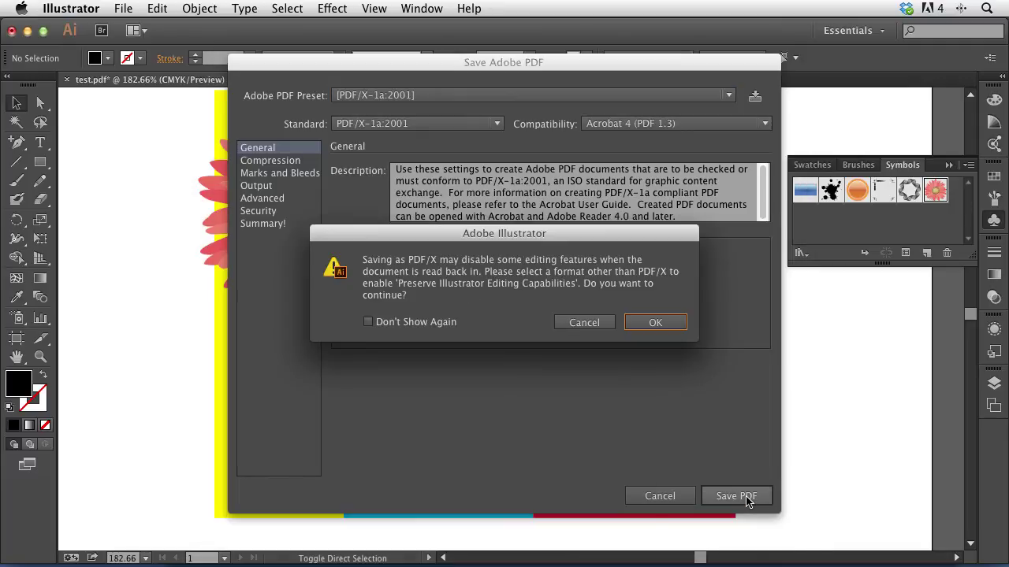
pyautogui.click(664, 323)
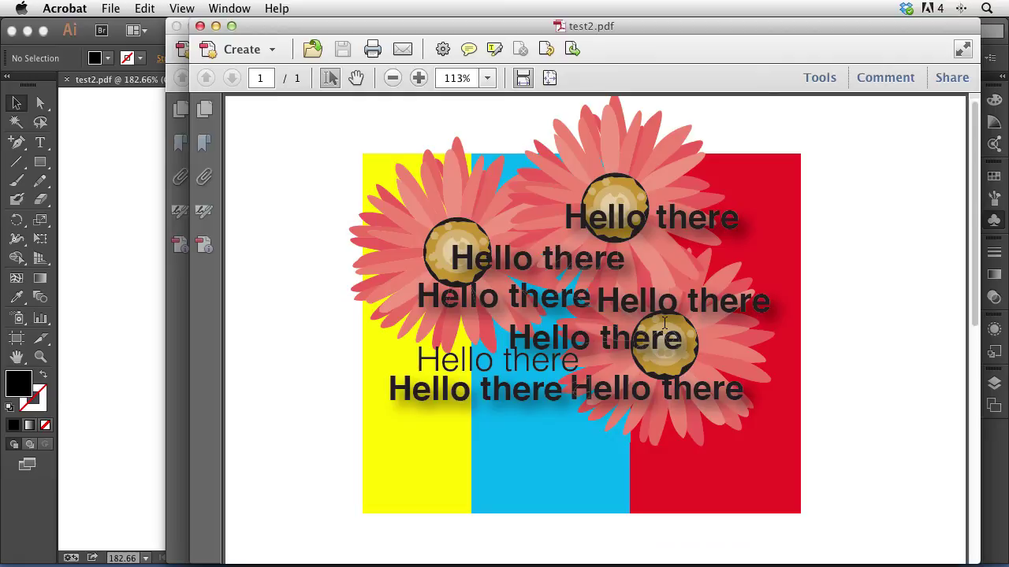
# - Examine the text and shadows over the flowers in test2.pdf at 300% magnification for flattening artifacts
pyautogui.press('super+equal')
pyautogui.press('super+equal')
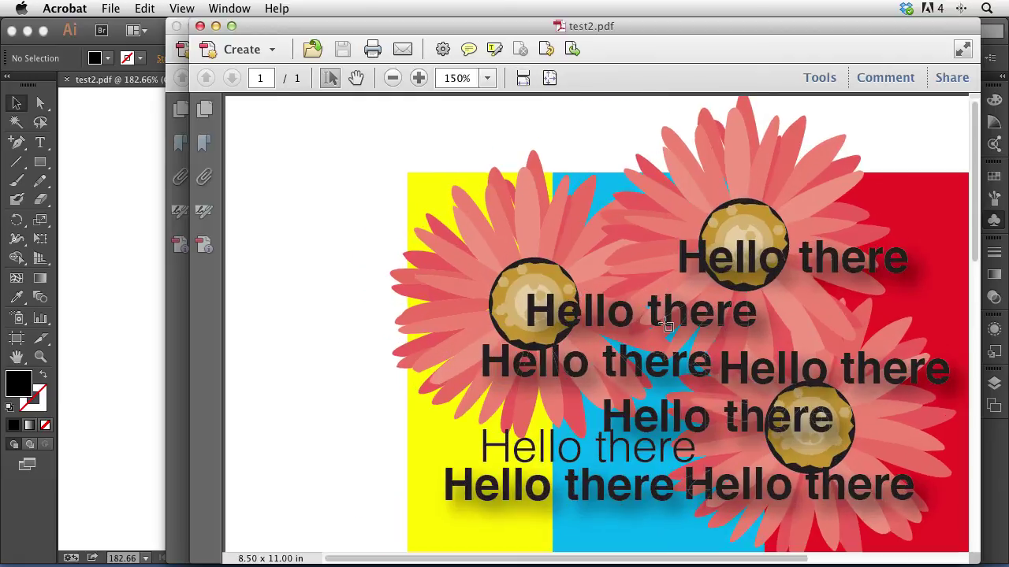
pyautogui.press('super+equal')
pyautogui.press('super+equal')
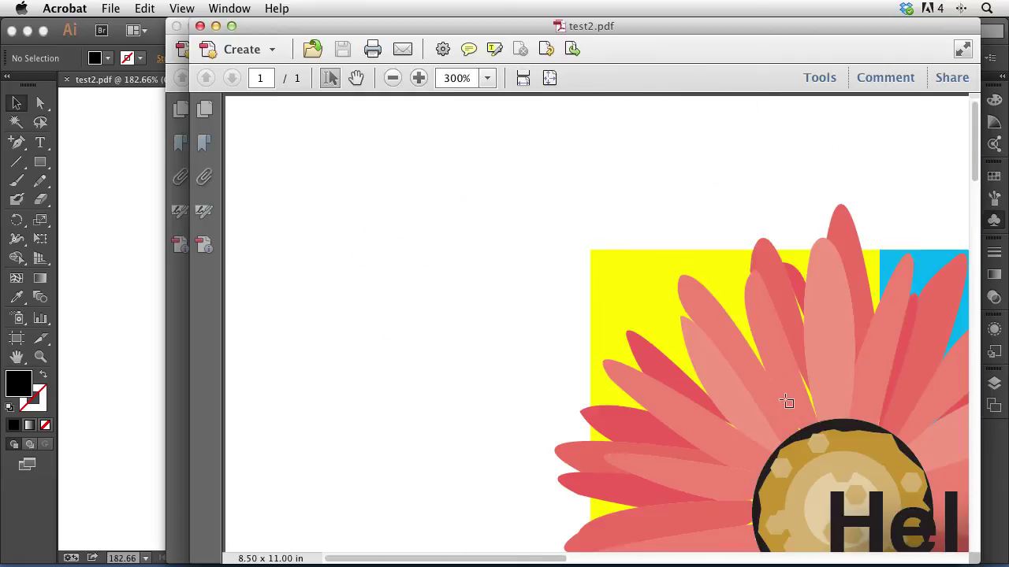
pyautogui.scroll(-5, 386, 230)
pyautogui.hscroll(10, 387, 229)
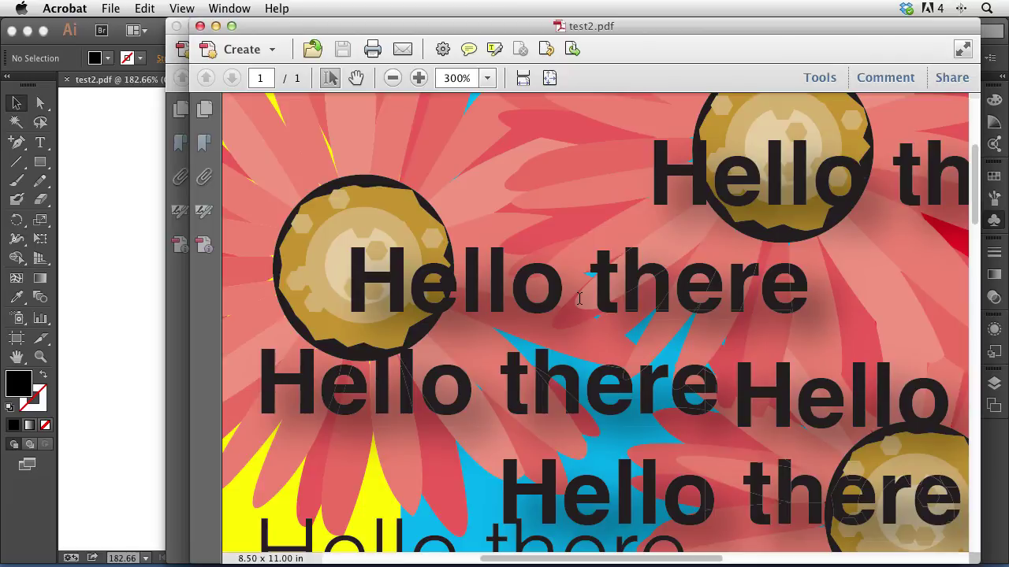
# - Switch to Illustrator and examine the artwork's overlapping paths in Outline mode, then return to Preview
pyautogui.press('super+Tab')
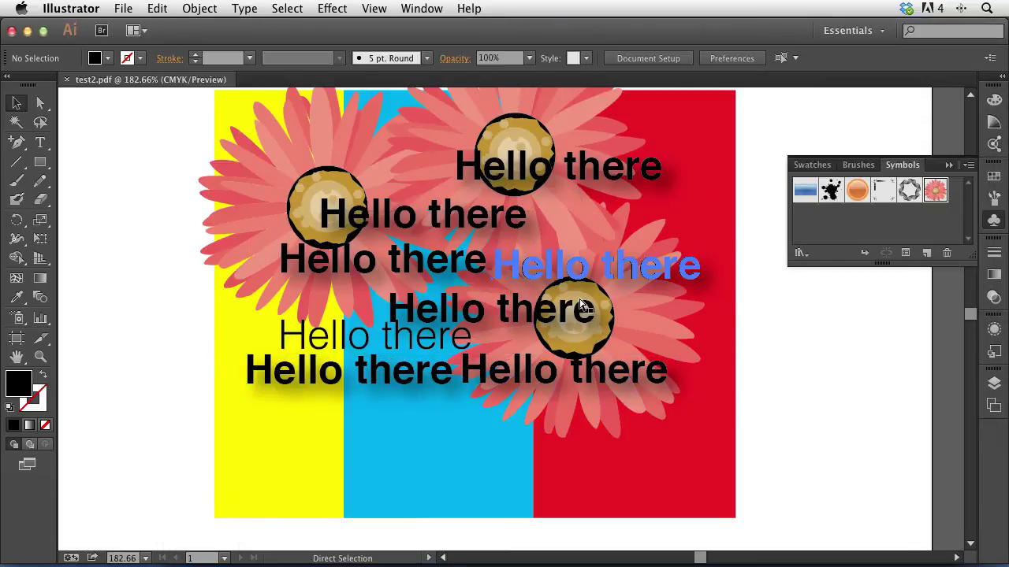
pyautogui.press('super+y')
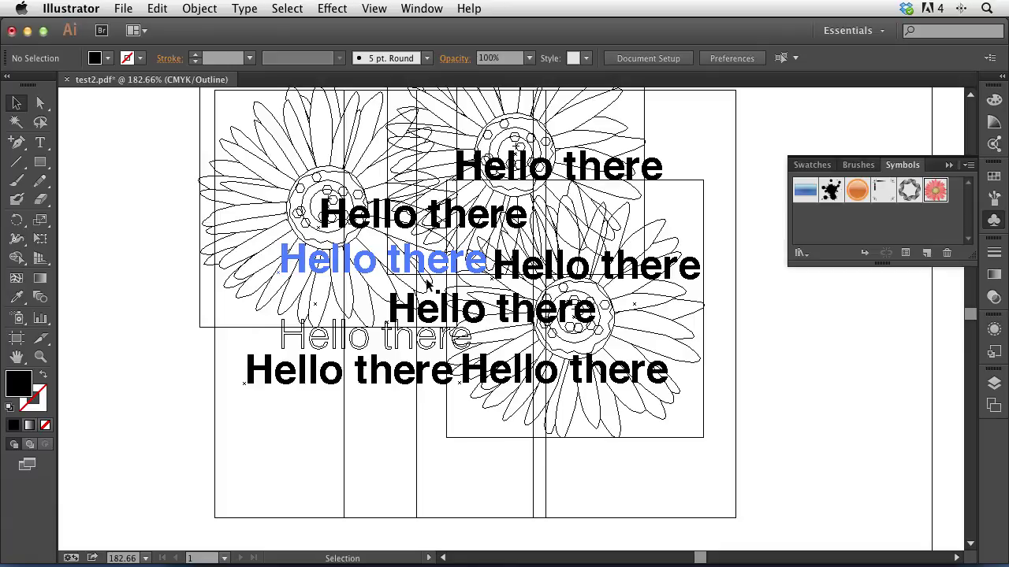
pyautogui.press('super+y')
# - Switch to Acrobat and disable Smooth line art in the Page Display preferences
pyautogui.press('super+Tab')
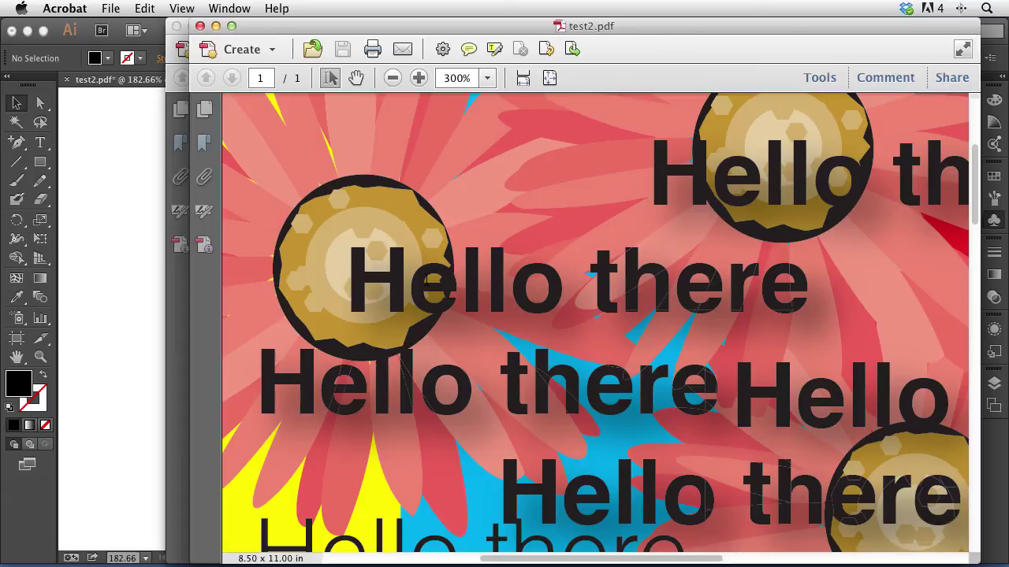
pyautogui.press('super+k')
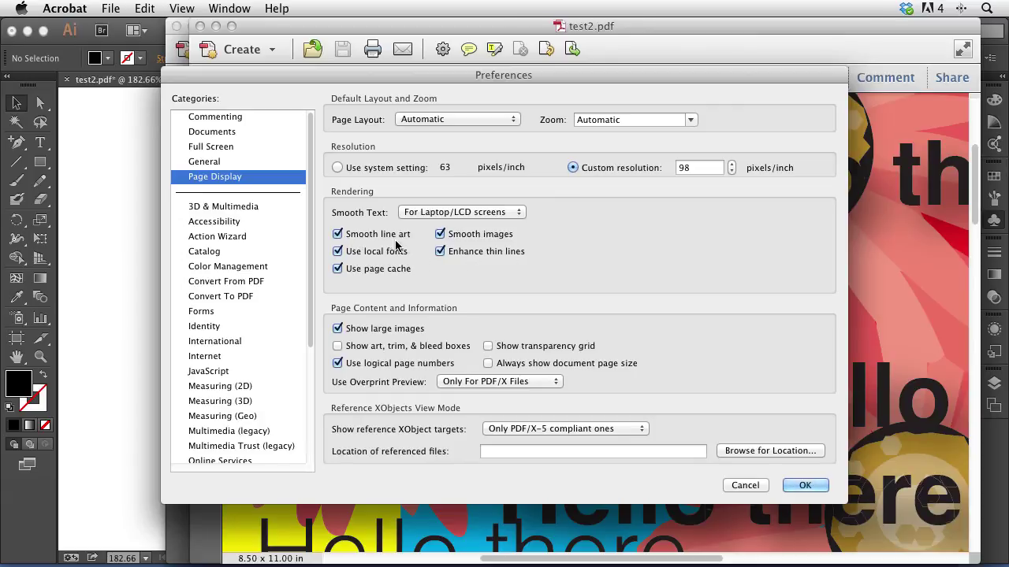
pyautogui.click(338, 234)
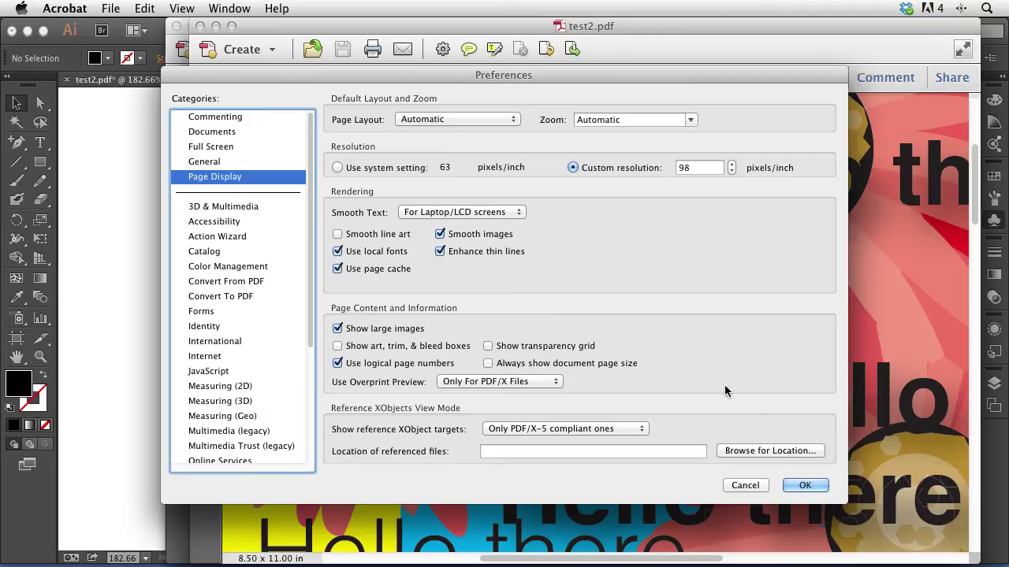
pyautogui.click(804, 486)
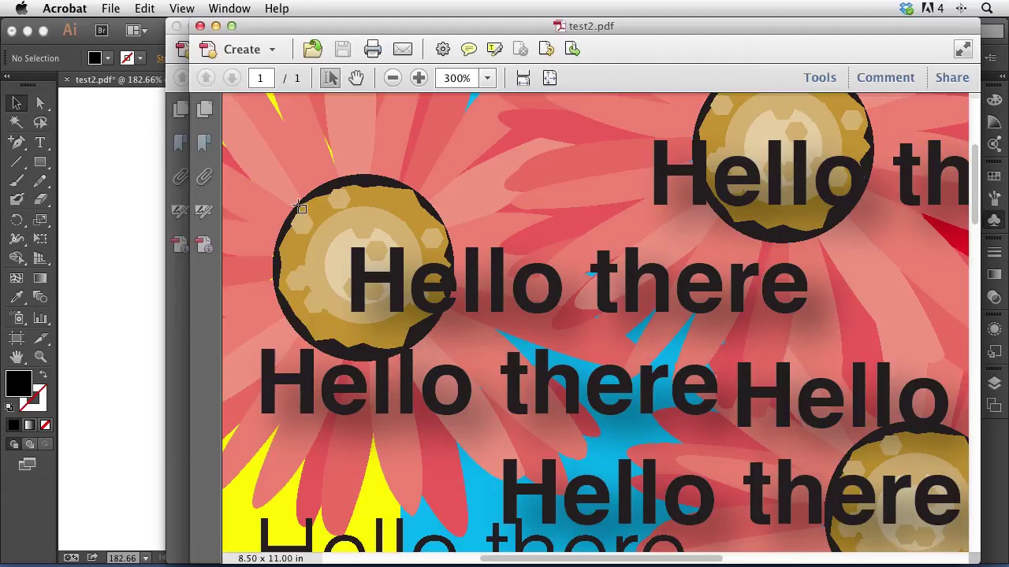
# - Re-enable Smooth line art in the Page Display preferences
pyautogui.press('super+k')
pyautogui.click(371, 235)
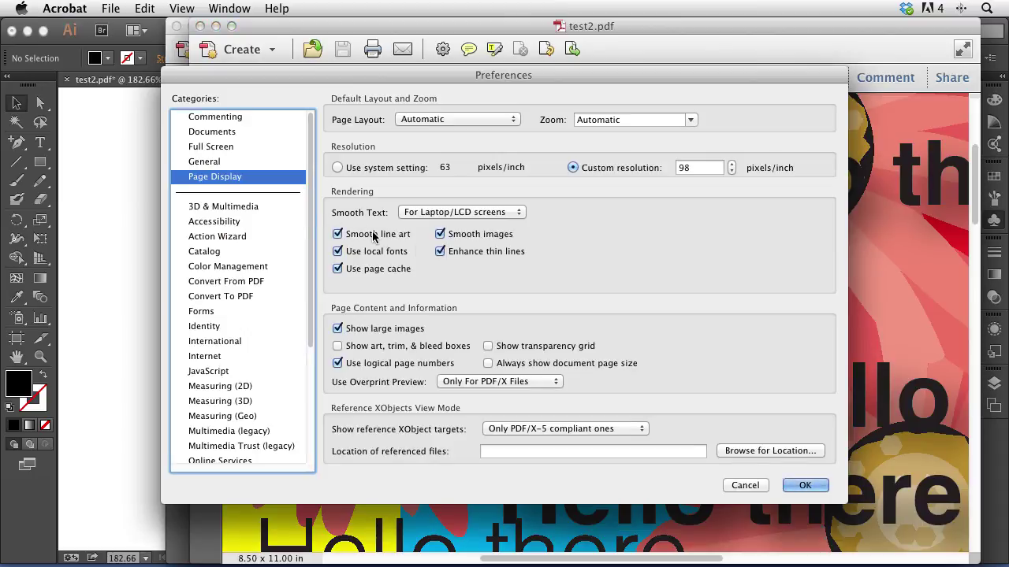
pyautogui.click(803, 485)
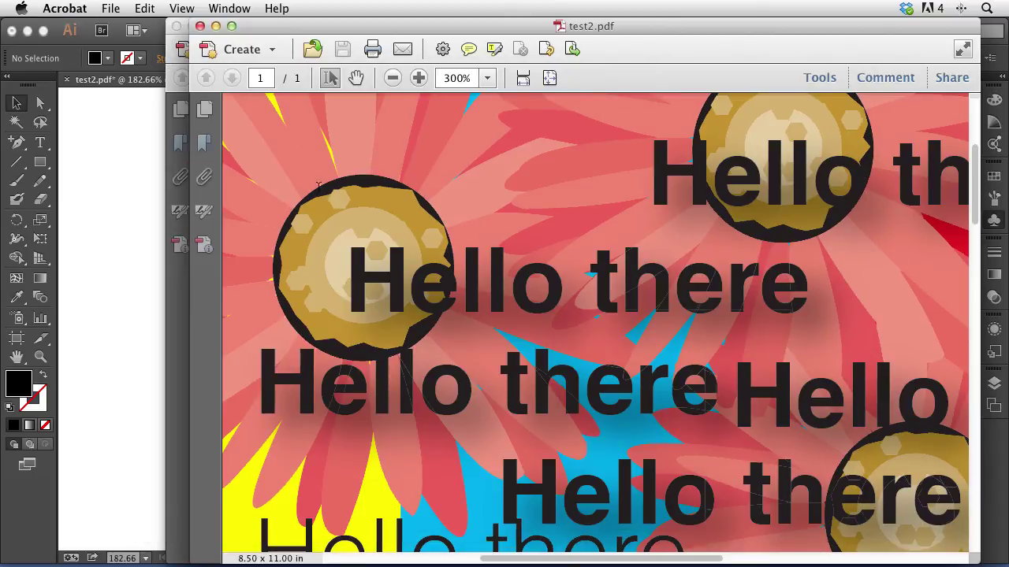